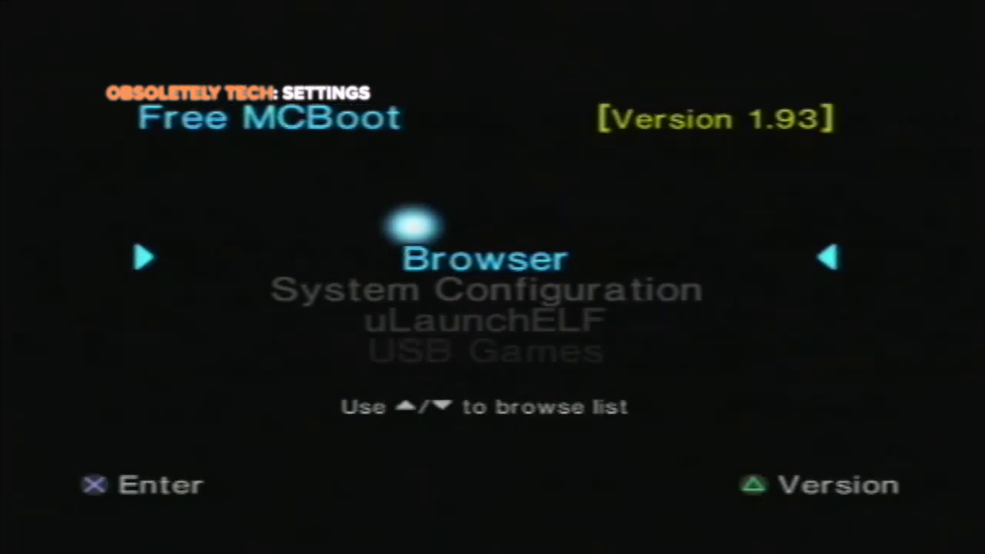
# Step: Launch uLaunchELF from the Free MCBoot list and open its FileBrowser
pyautogui.press('Down')
pyautogui.press('Down')
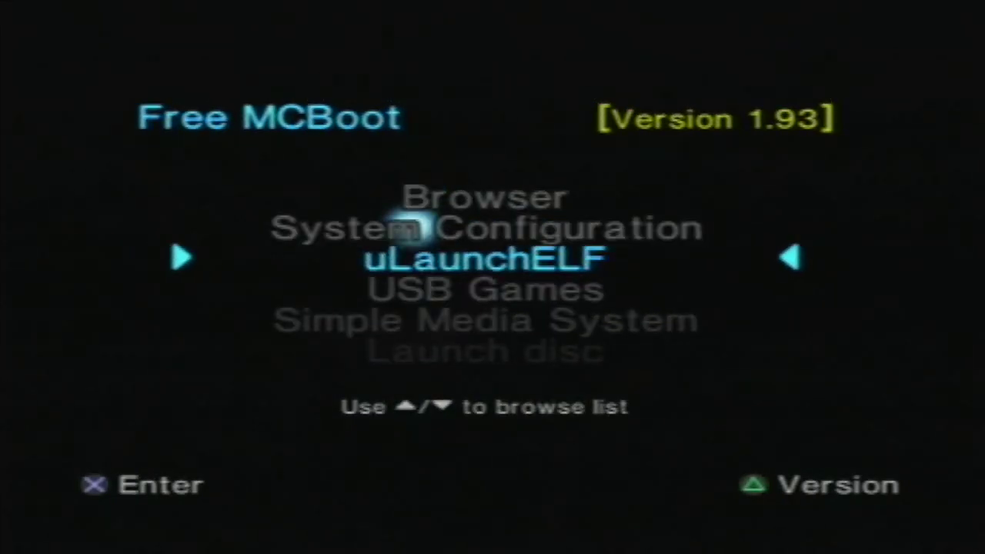
pyautogui.press('Return')
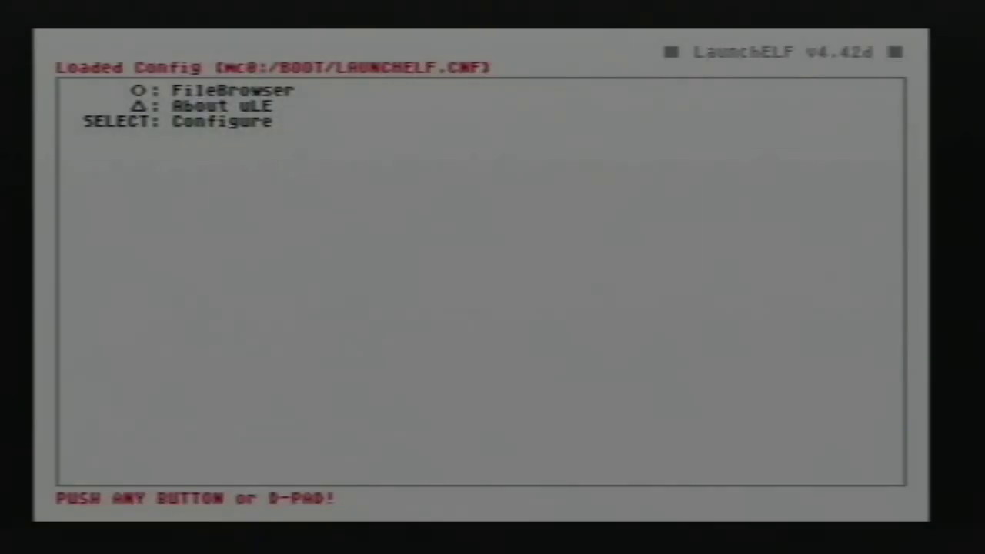
pyautogui.press('Return')
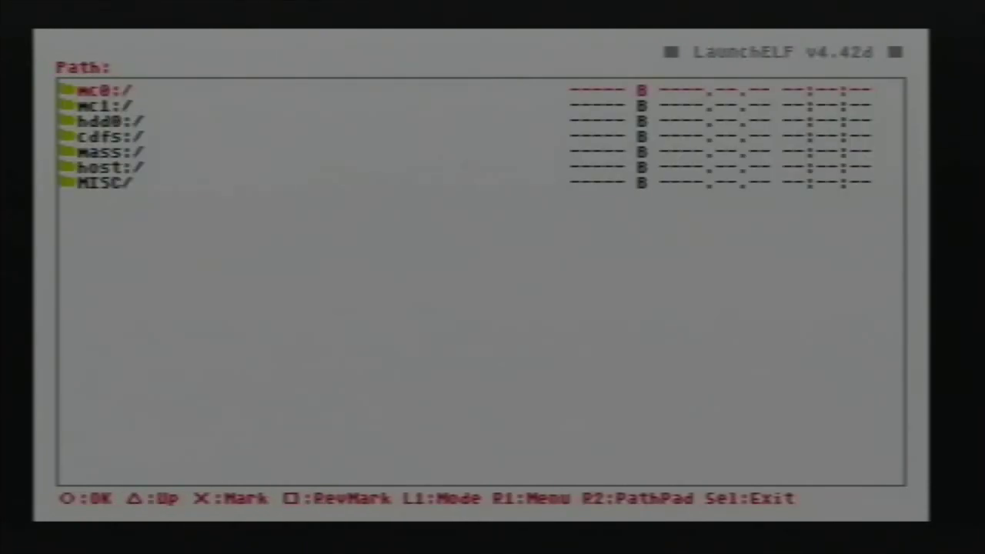
# Step: Open the mass:/ device in the file browser and start Kernelloader
pyautogui.press('Down')
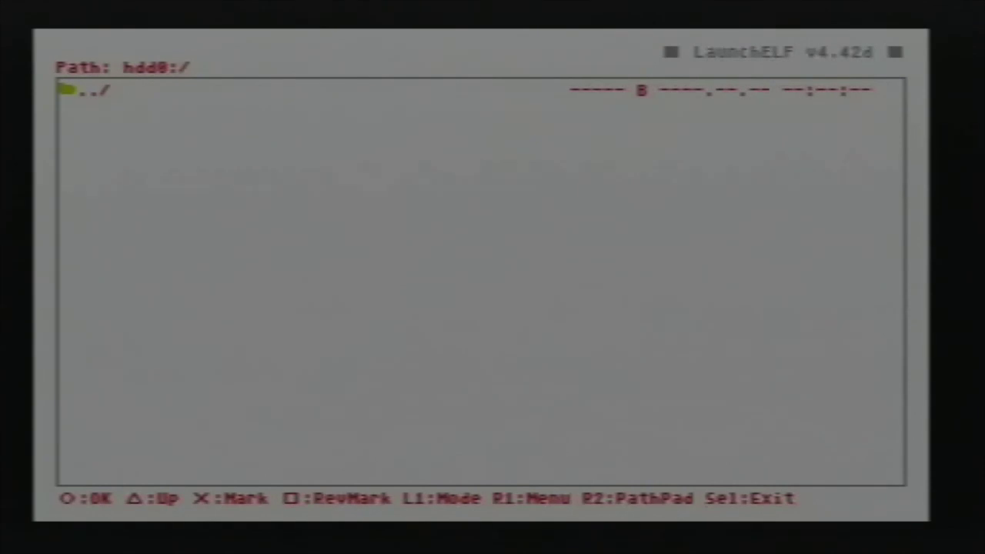
pyautogui.press('Return')
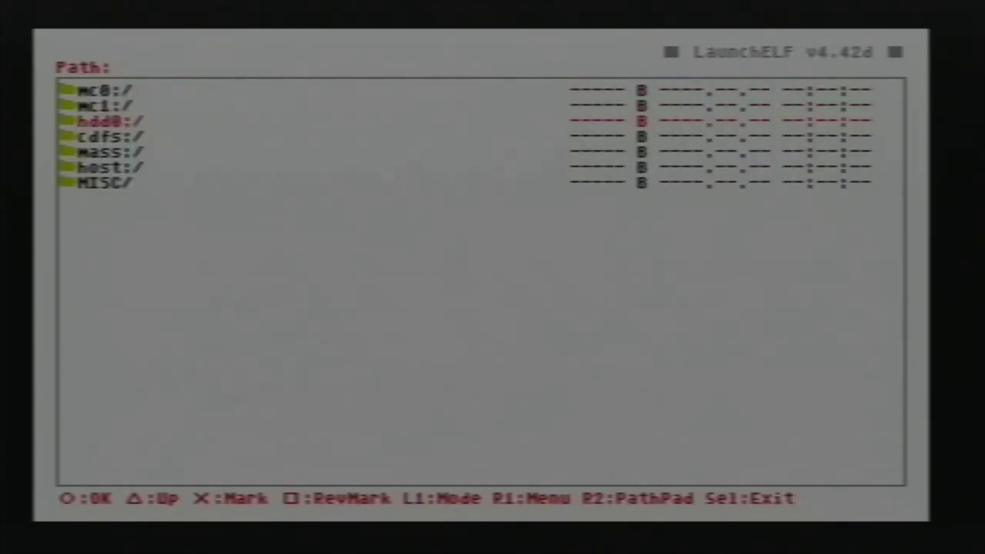
pyautogui.press('Down')
pyautogui.press('Return')
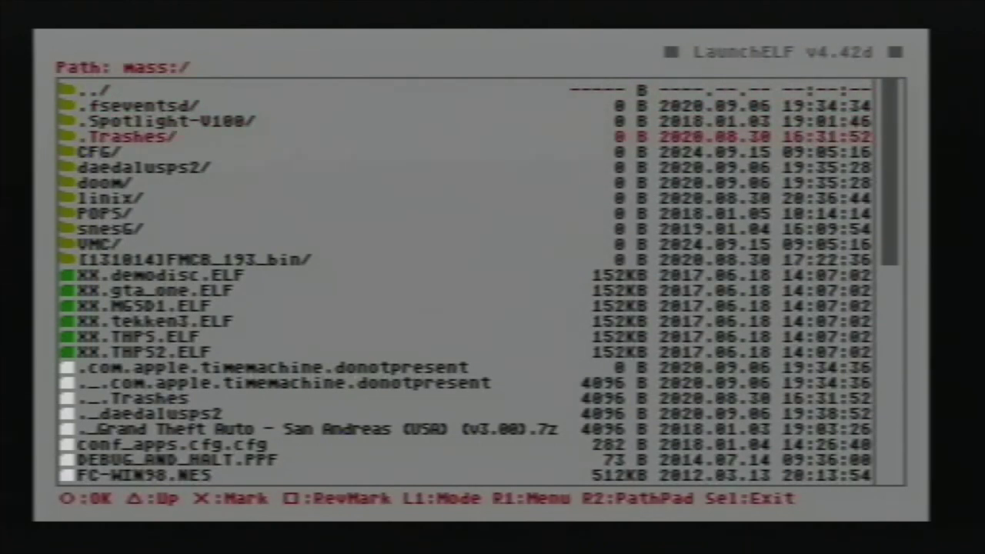
pyautogui.press('Down')
pyautogui.press('Down')
pyautogui.press('Return')
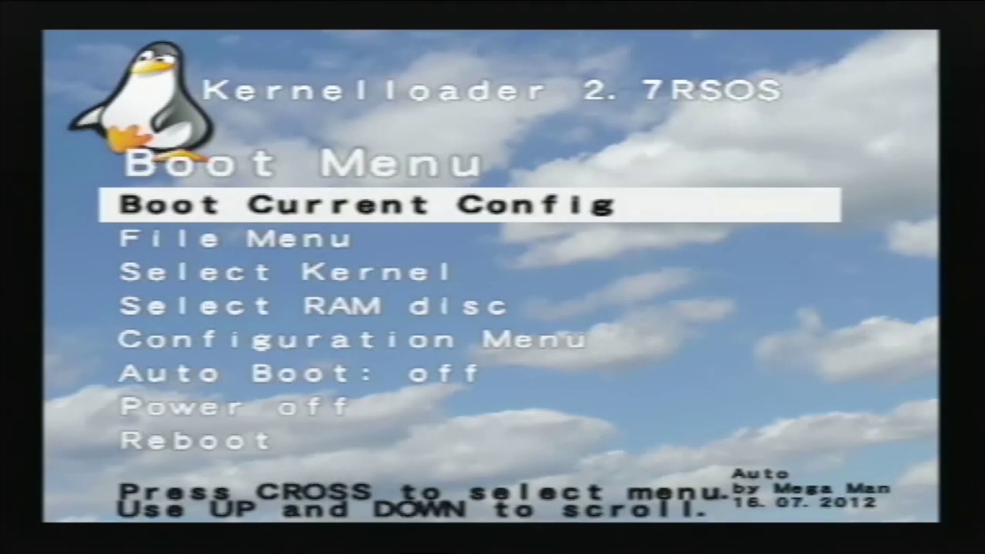
# Step: Open the kernel selection and list the files on the CD/DVD
pyautogui.press('Down')
pyautogui.press('Down')
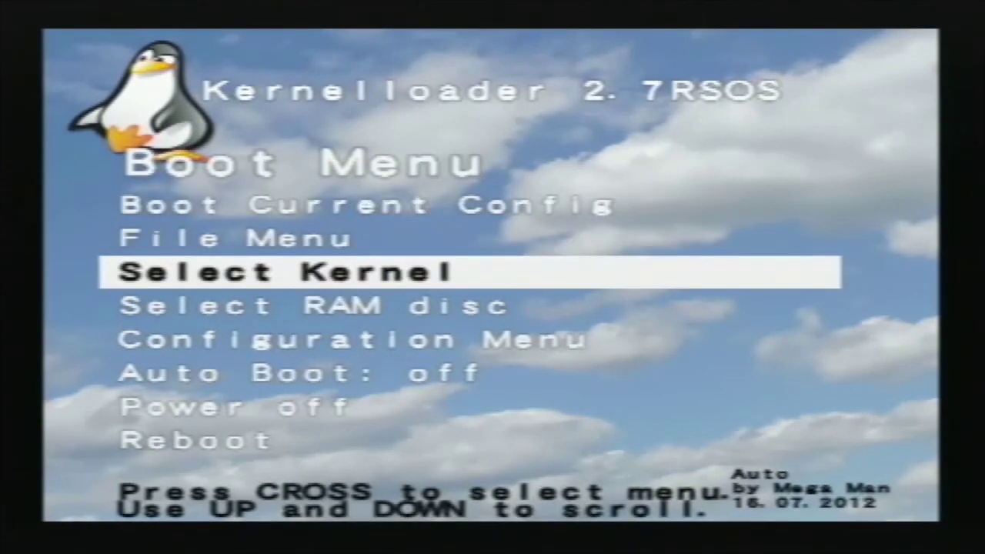
pyautogui.press('Return')
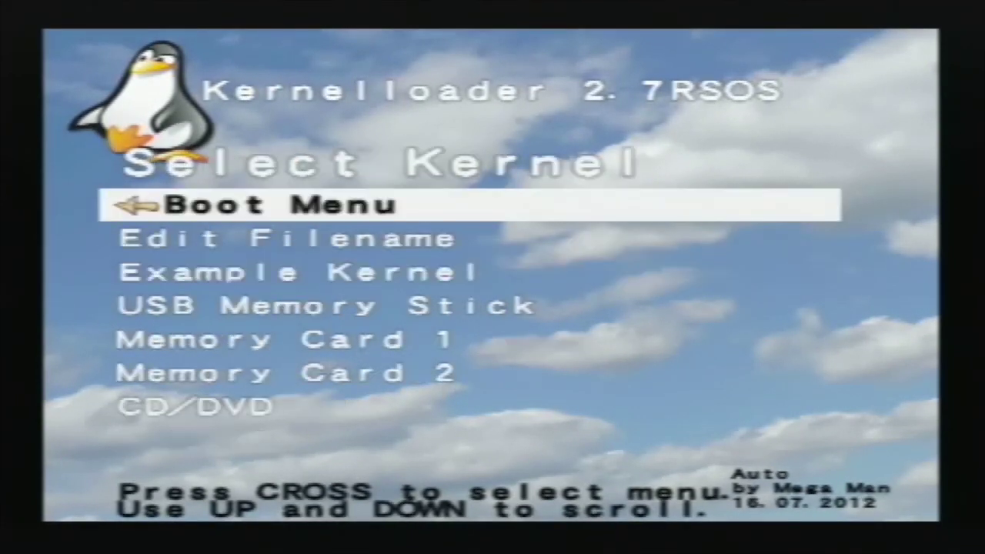
pyautogui.press('Down')
pyautogui.press('Down')
pyautogui.press('Down')
pyautogui.press('Down')
pyautogui.press('Down')
pyautogui.press('Down')
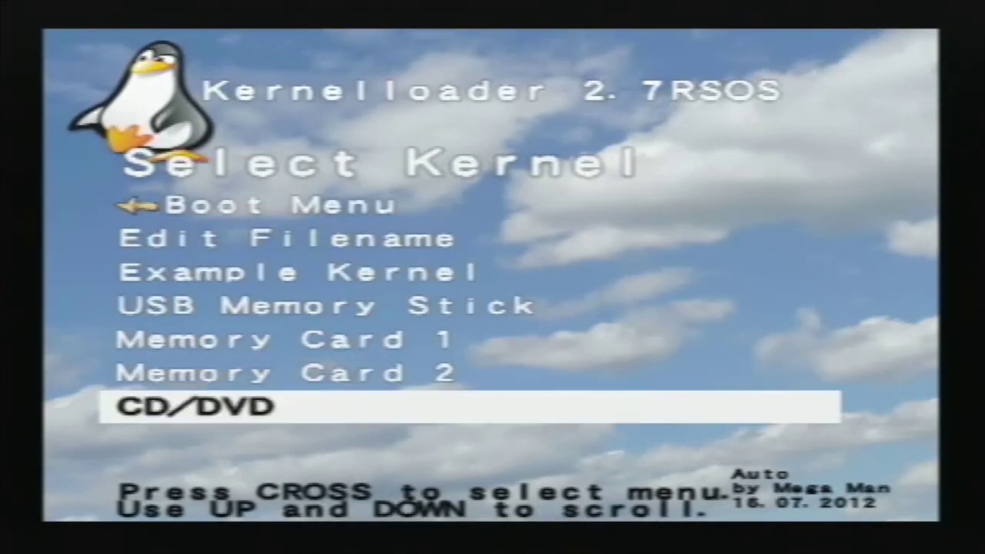
pyautogui.press('Return')
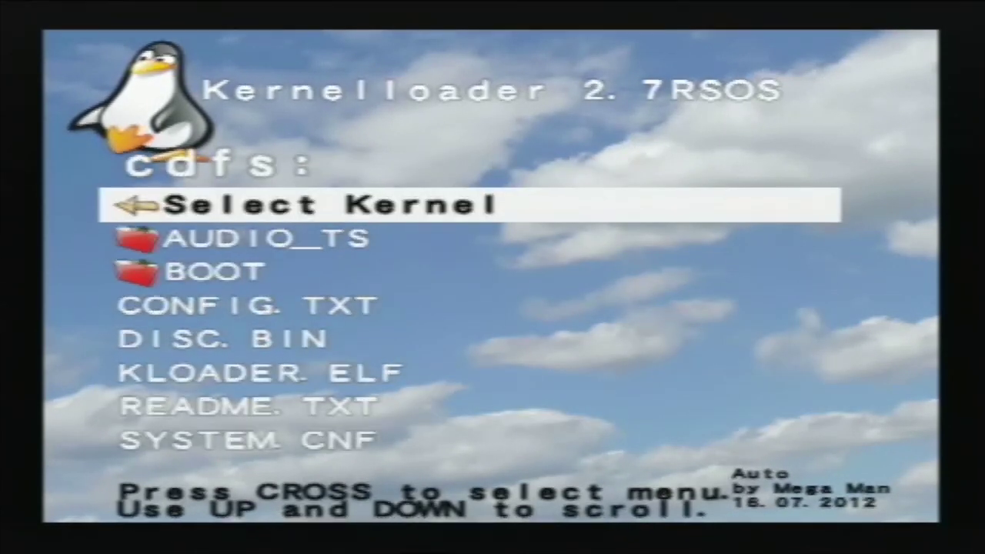
# Step: Look through the disc's root files and open its BOOT folder to examine the kernel and RAM disc files
pyautogui.press('Down')
pyautogui.press('Down')
pyautogui.press('Down')
pyautogui.press('Down')
pyautogui.press('Down')
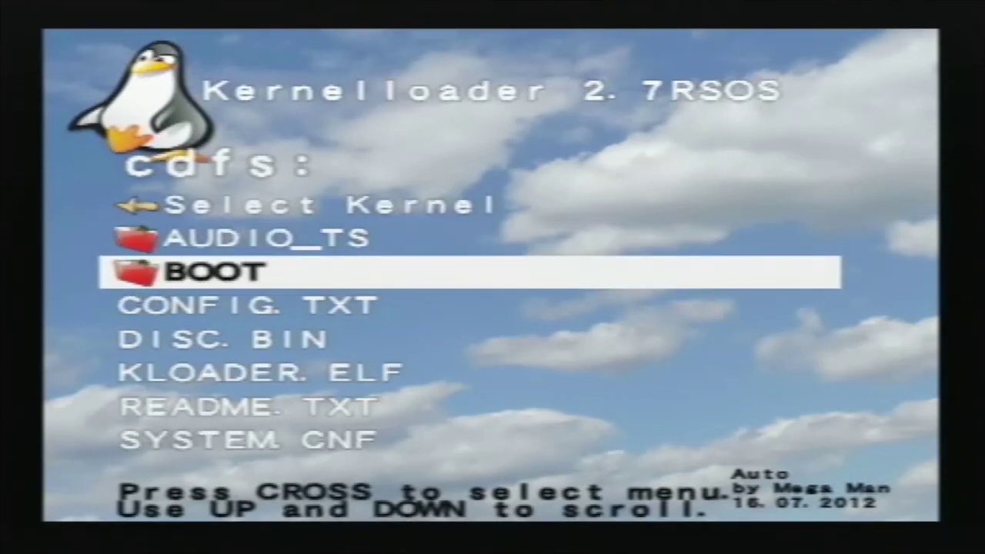
pyautogui.press('Down')
pyautogui.press('Down')
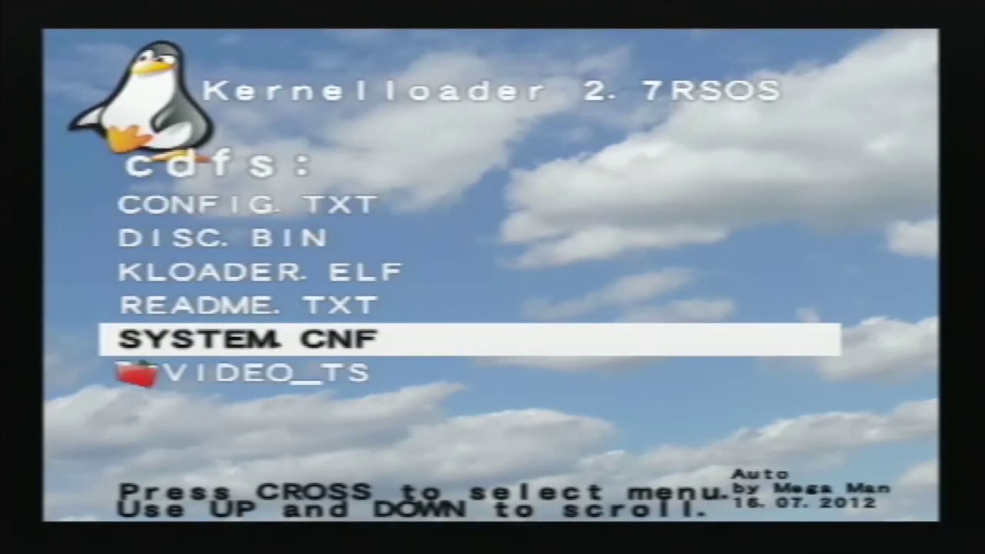
pyautogui.press('Up')
pyautogui.press('Up')
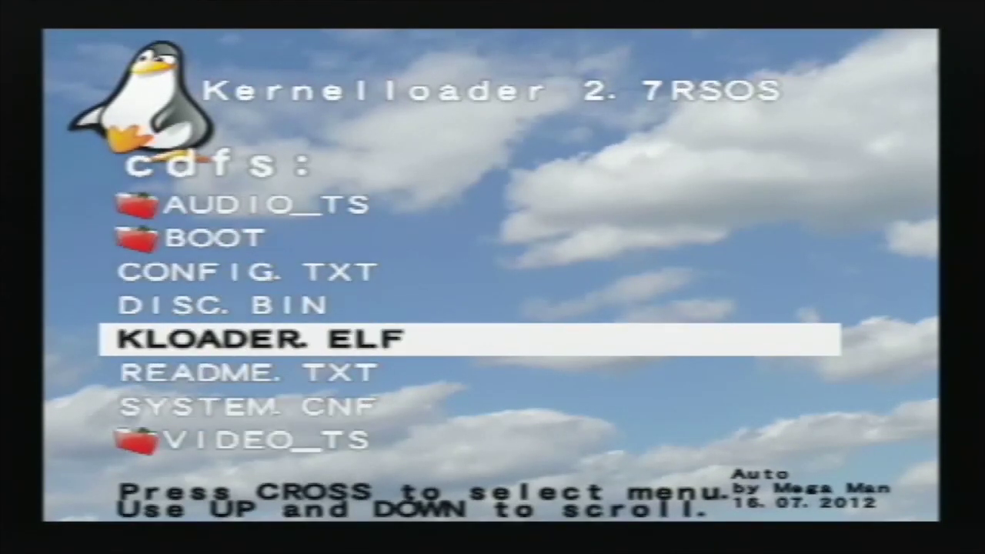
pyautogui.press('Up')
pyautogui.press('Up')
pyautogui.press('Up')
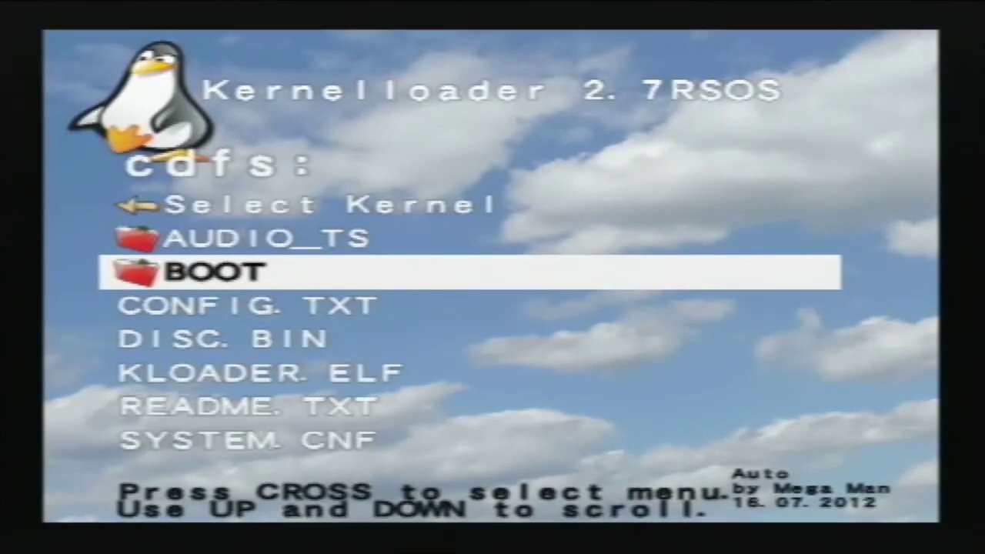
pyautogui.press('Return')
pyautogui.press('Down')
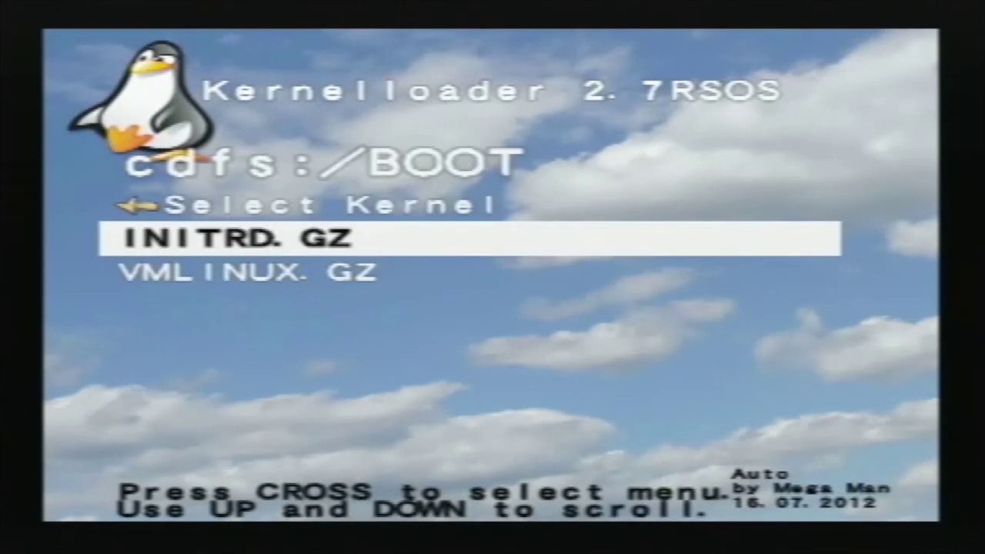
pyautogui.press('Down')
pyautogui.press('Up')
pyautogui.press('Return')
# Step: Load the boot configuration from the DVD
pyautogui.press('Up')
pyautogui.press('Up')
pyautogui.press('Return')
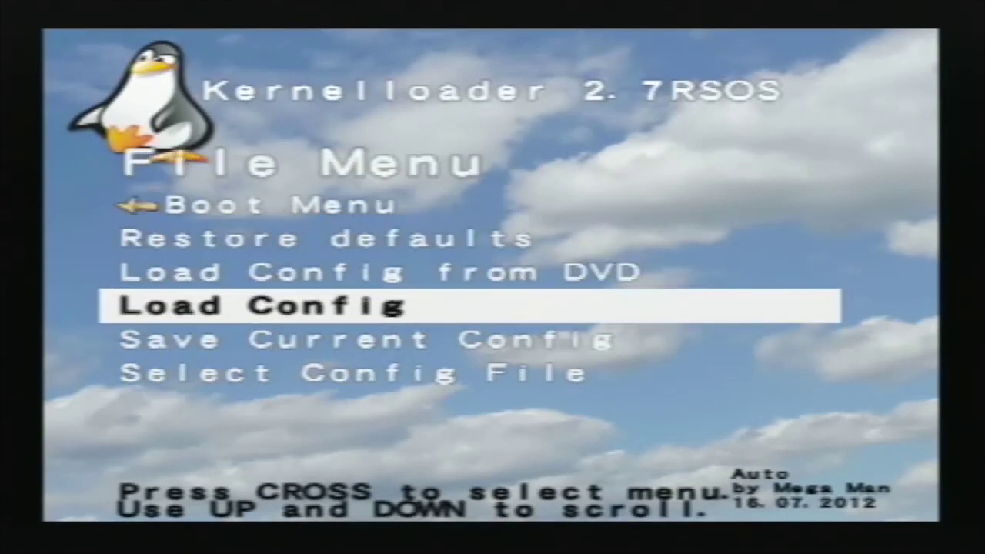
pyautogui.press('Up')
pyautogui.press('Return')
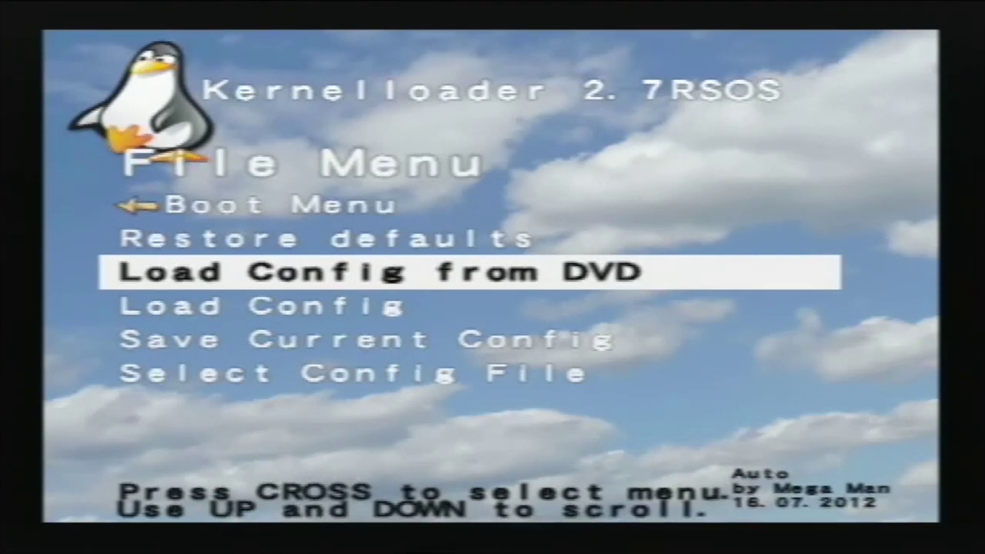
# Step: Return to the boot menu and boot the current configuration
pyautogui.press('Up')
pyautogui.press('Up')
pyautogui.press('Return')
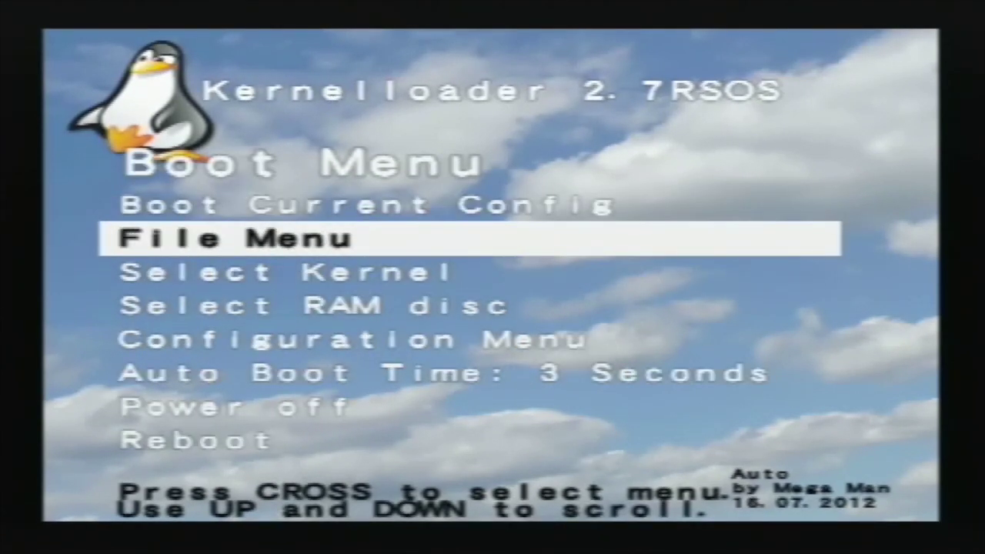
pyautogui.press('Up')
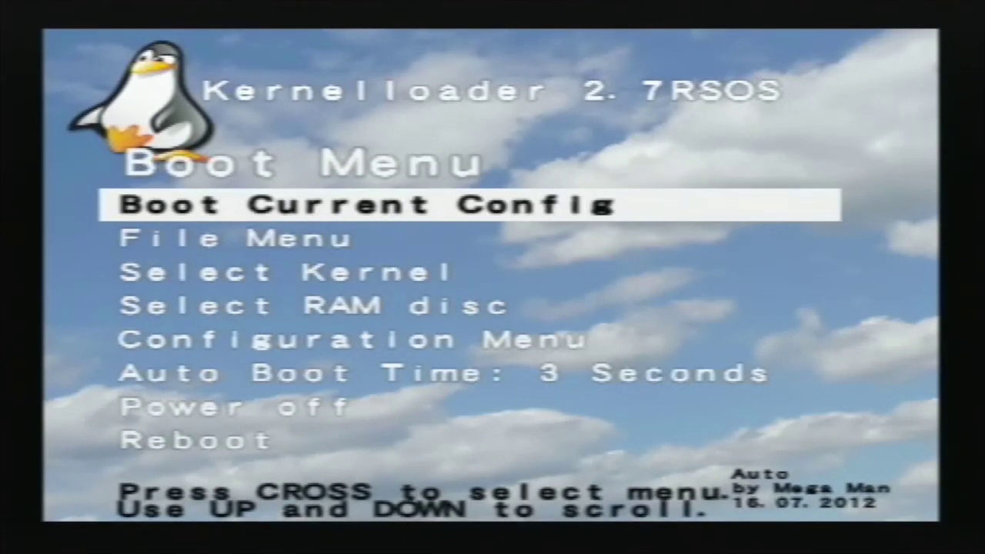
pyautogui.press('Return')
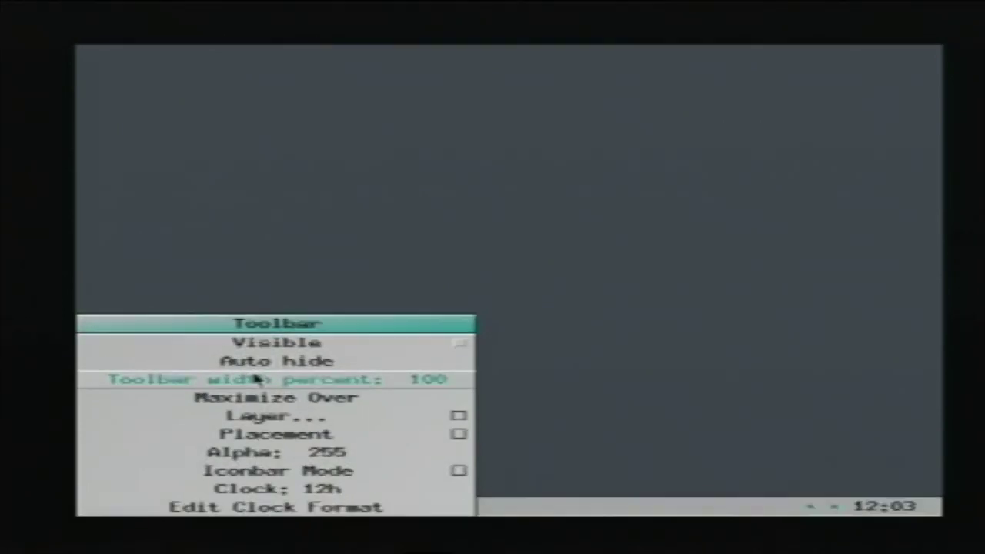
# Step: Open the PathFinder file manager from the desktop and look through the file system folders
pyautogui.rightClick(238, 174)
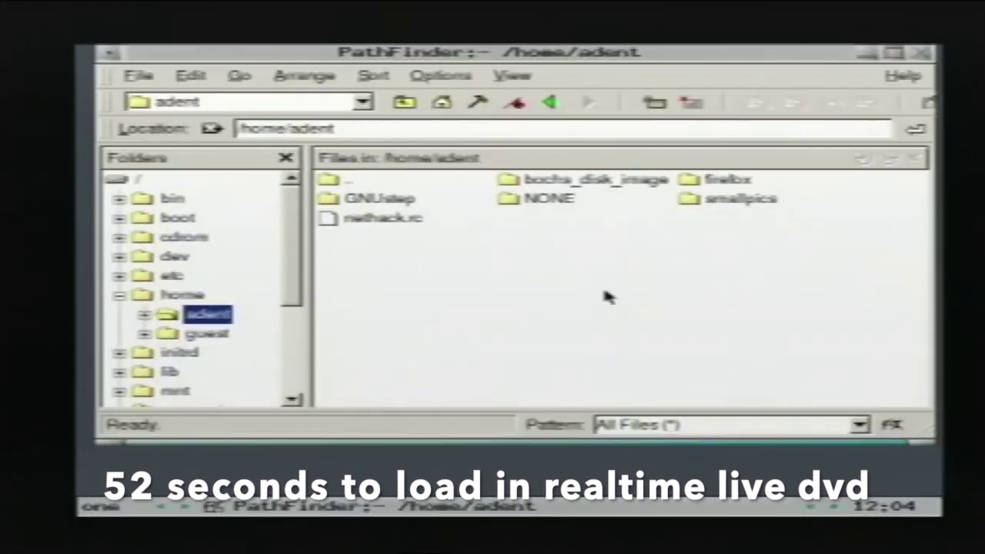
pyautogui.scroll(-1, 299, 294)
pyautogui.scroll(2, 299, 295)
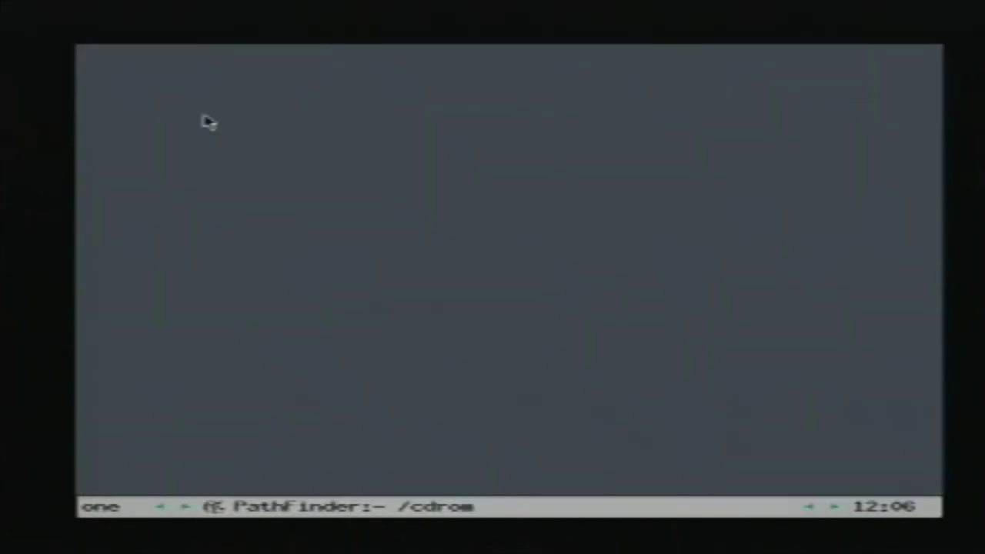
# Step: Open the desktop's application menu and look through its entries
pyautogui.rightClick(209, 91)
pyautogui.moveTo(231, 270)
pyautogui.rightClick(340, 244)
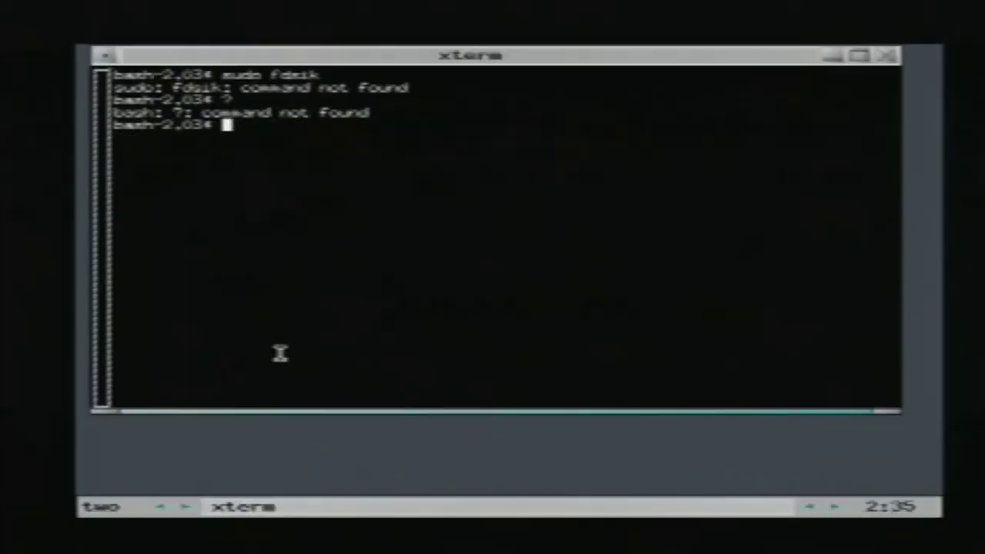
# Step: Ping 192.168.1.1 from the xterm terminal to test the network connection
pyautogui.write('ping')
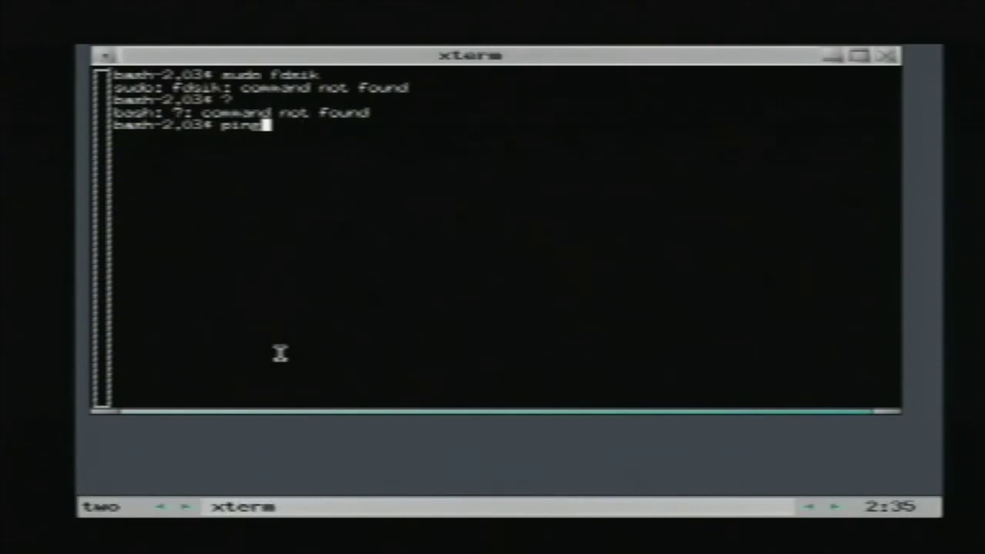
pyautogui.write(' 192')
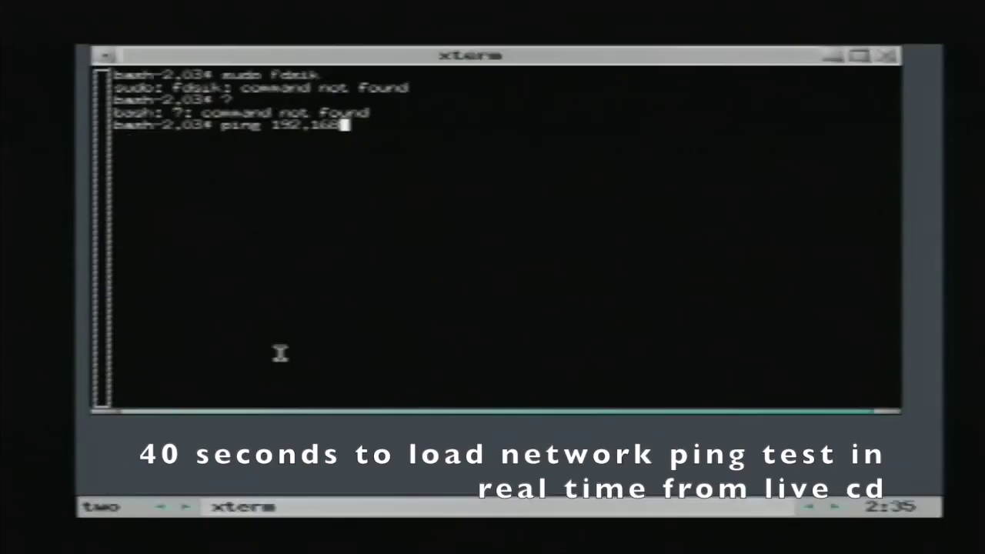
pyautogui.write('.1.1')
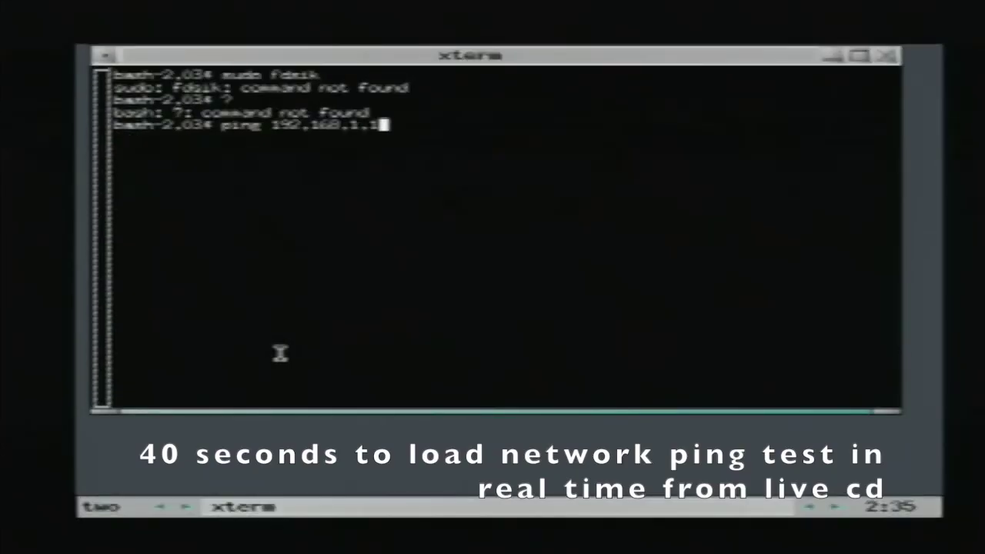
pyautogui.press('Return')
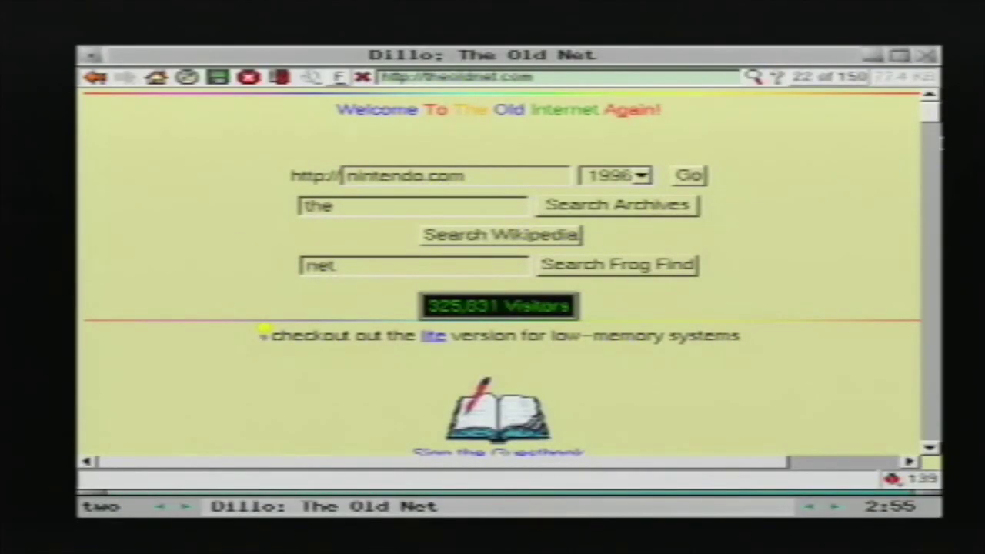
# Step: Open the guestbook page of The Old Net and enter the visitor's handle
pyautogui.moveTo(927, 117); pyautogui.dragTo(929, 131)
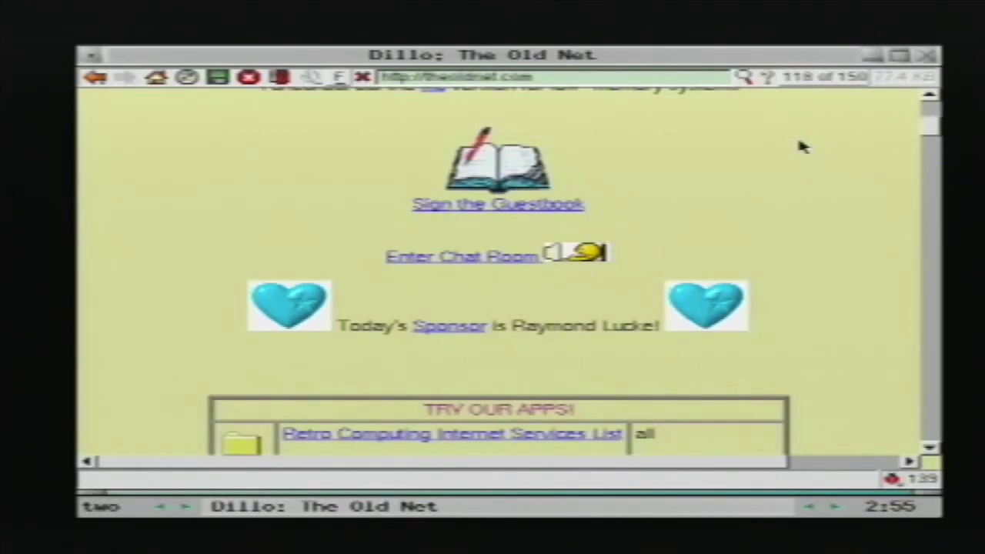
pyautogui.click(431, 208)
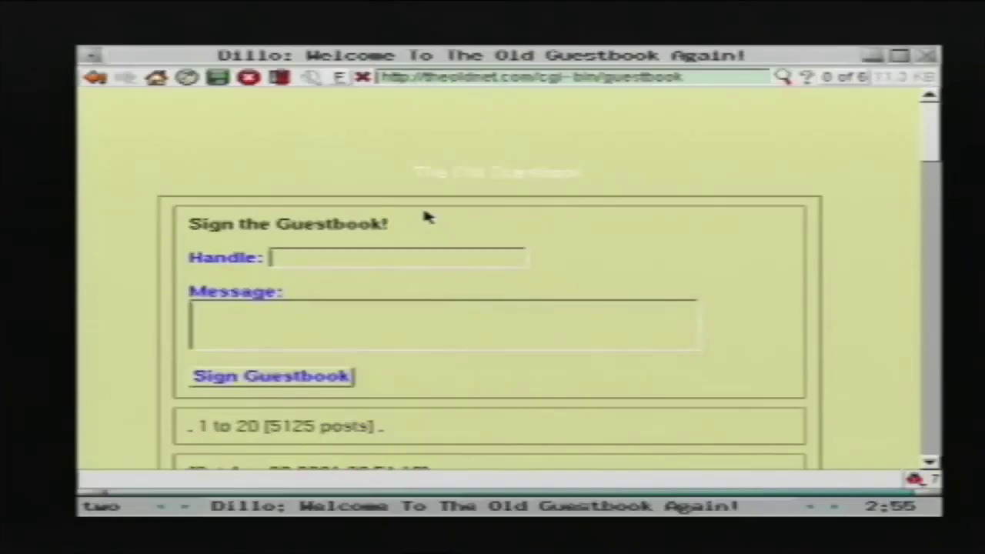
pyautogui.click(304, 263)
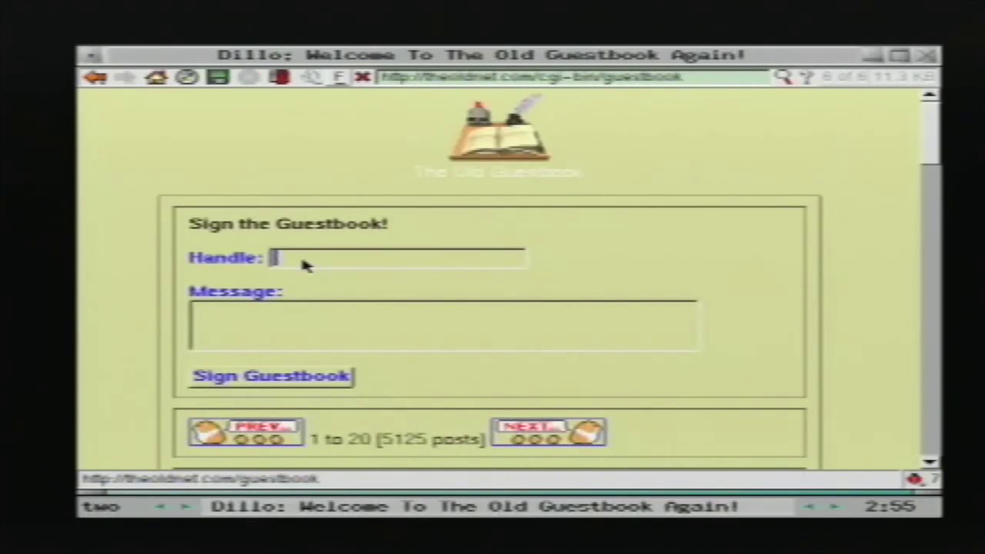
pyautogui.write('chelson')
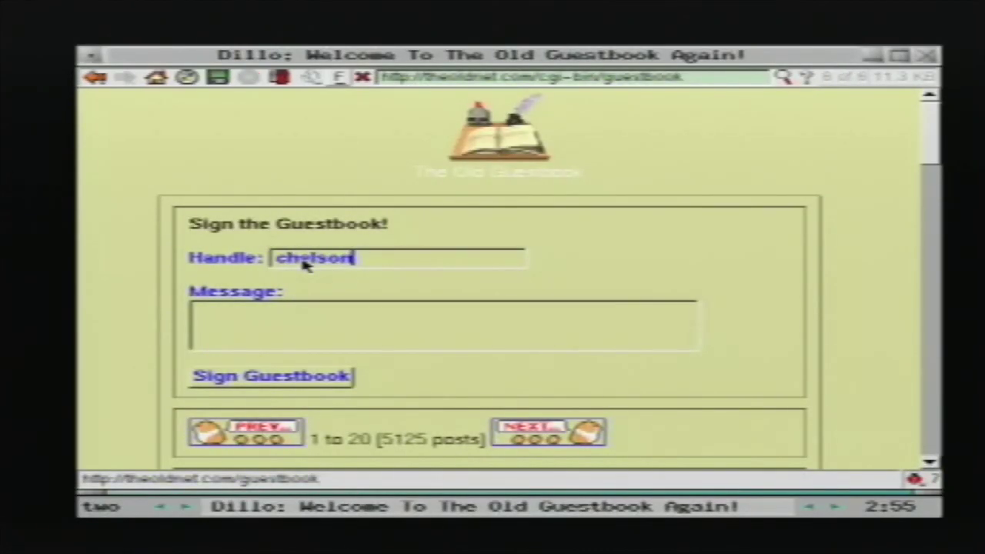
# Step: Sign the guestbook with the message "so im saying hello from australia running linux os my playstation 2 :)" and view the posts
pyautogui.click(264, 326)
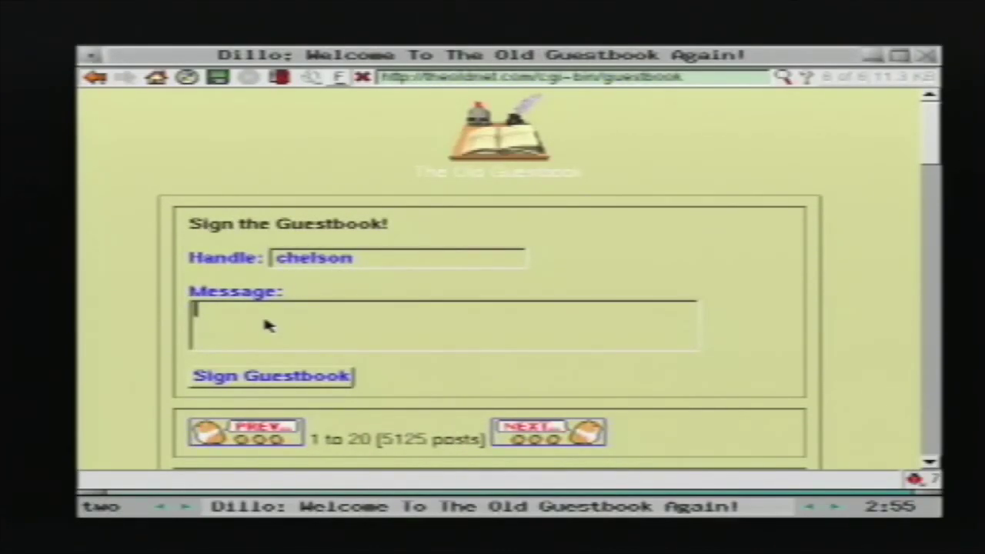
pyautogui.write('so im ')
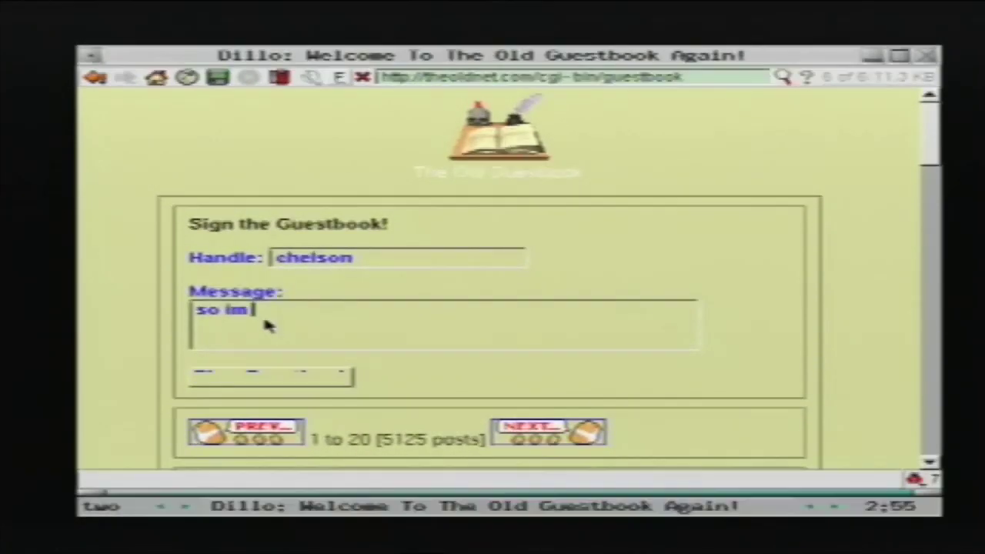
pyautogui.write('saying hello ')
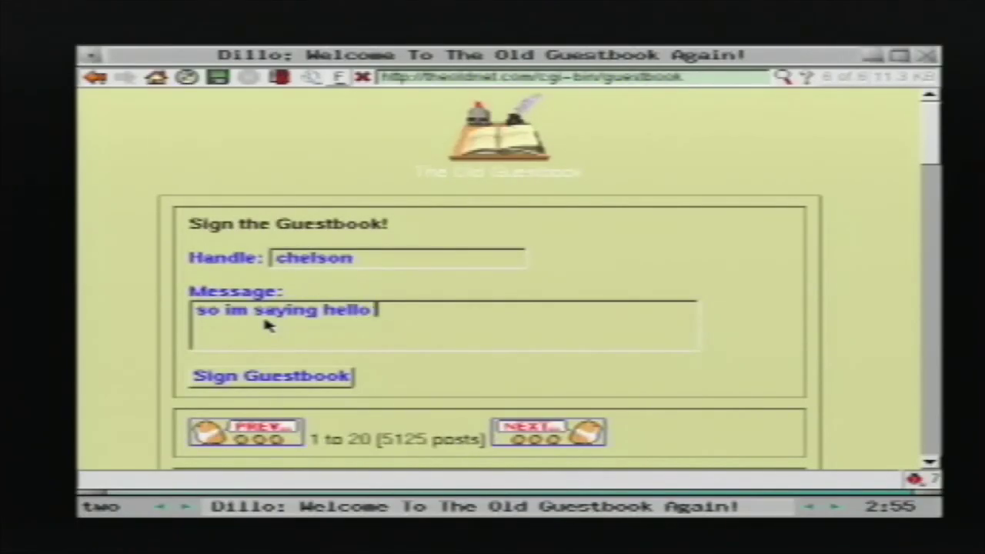
pyautogui.write('from austral')
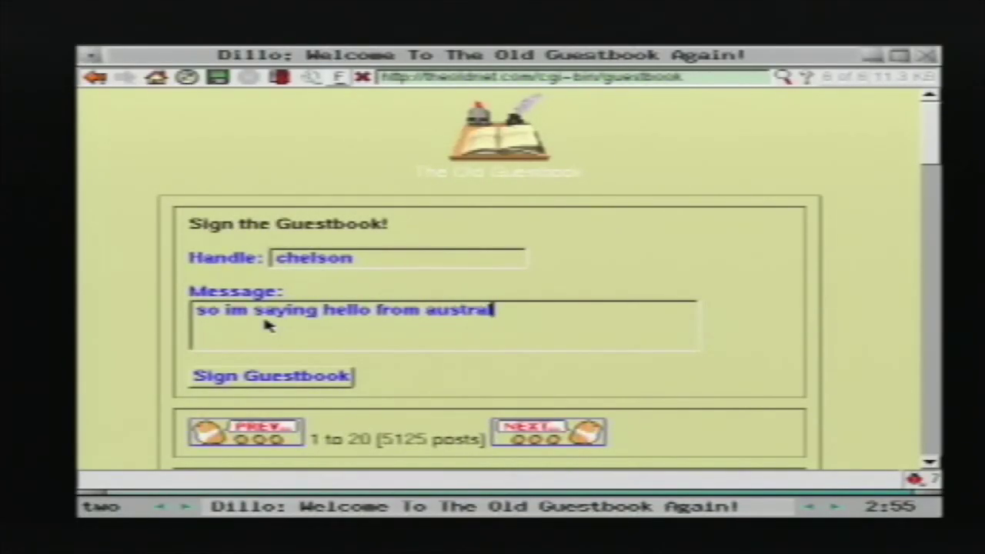
pyautogui.write('ia ru')
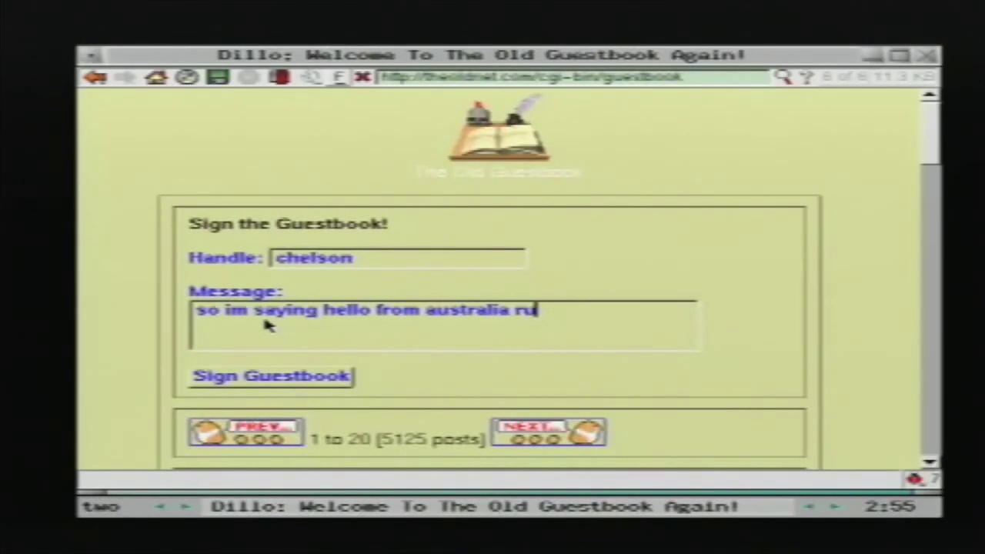
pyautogui.write('nning linux')
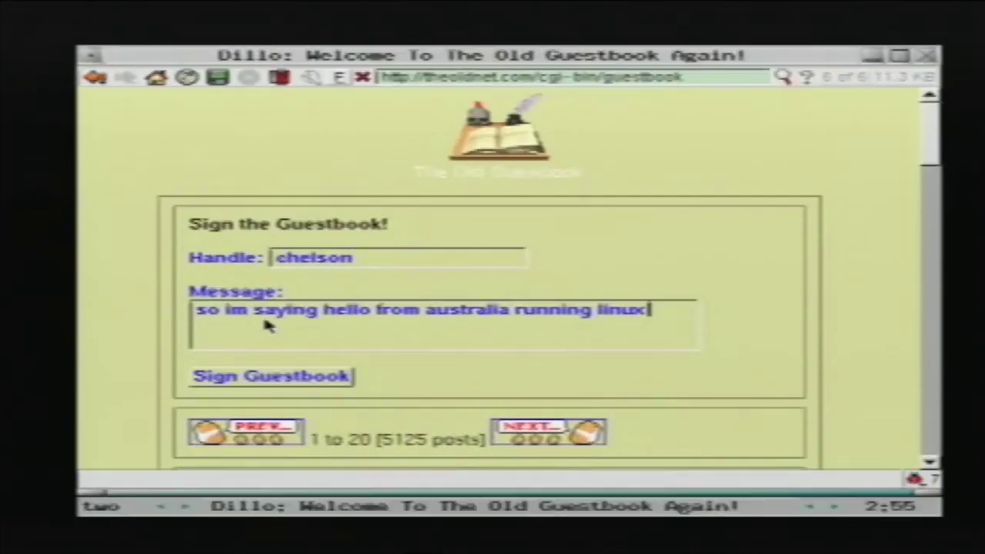
pyautogui.write(' os my play')
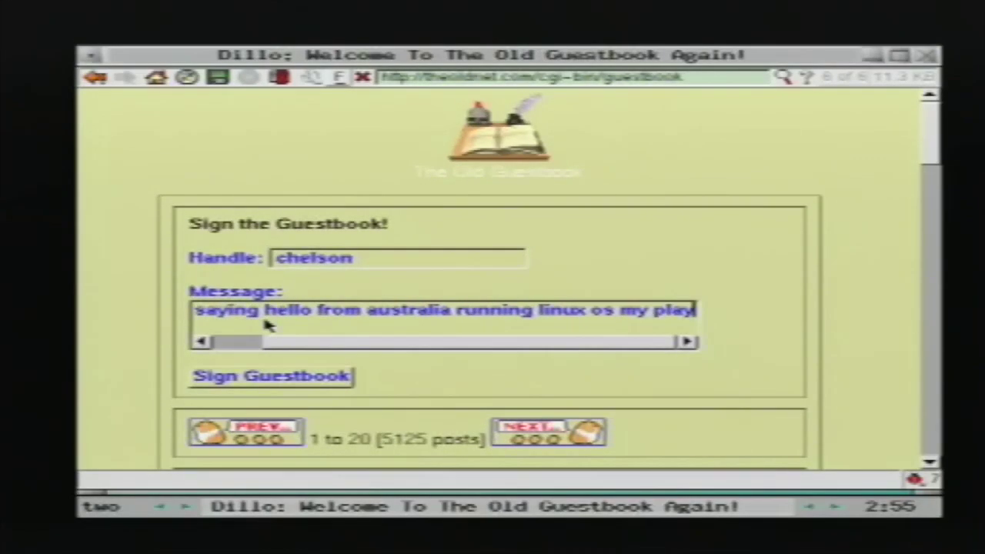
pyautogui.write('station.')
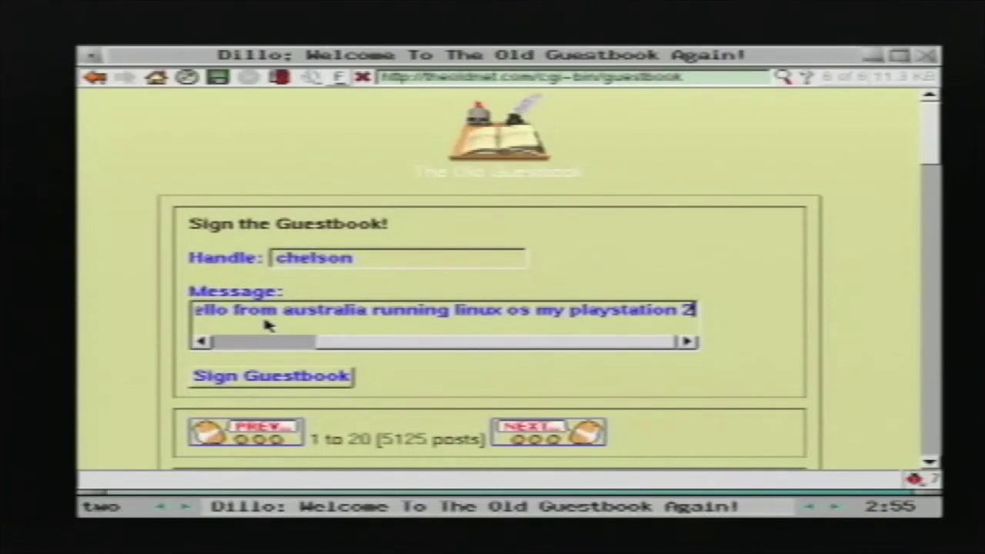
pyautogui.write(' :)')
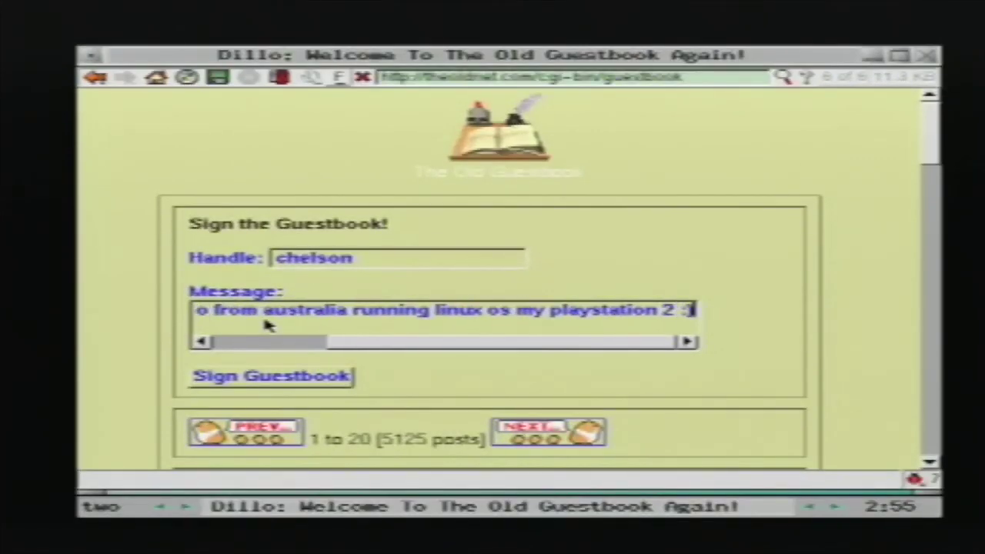
pyautogui.click(270, 380)
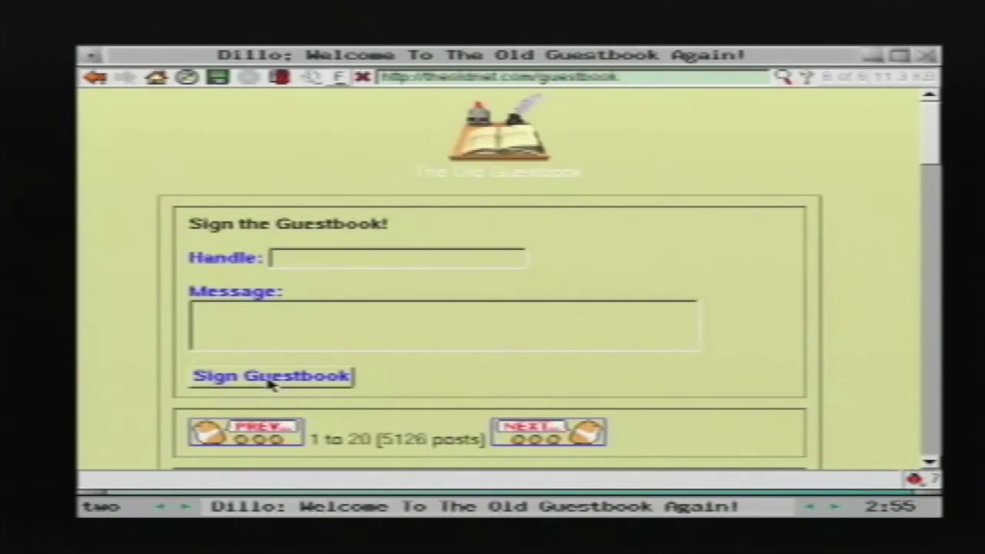
pyautogui.moveTo(937, 144); pyautogui.dragTo(937, 199)
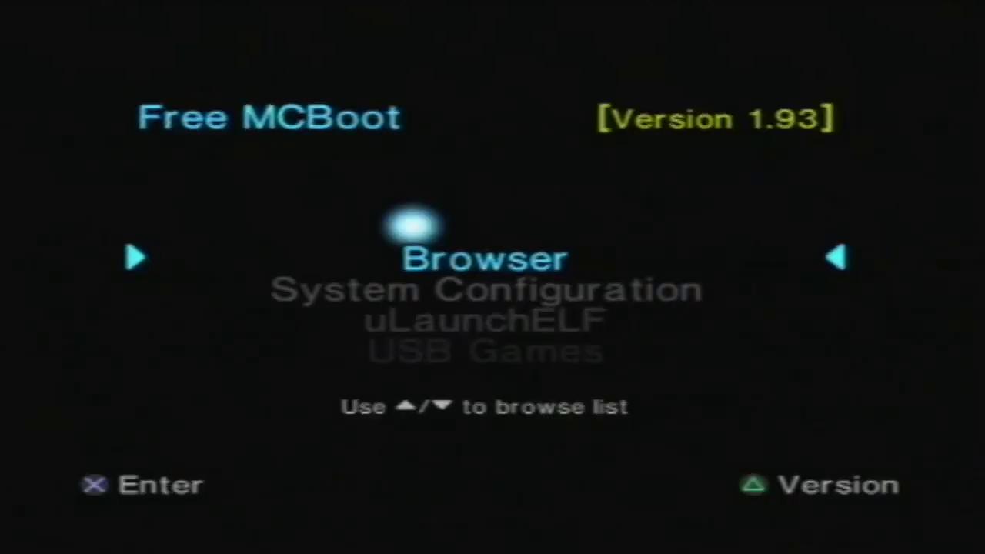
# Step: Launch uLaunchELF from the Free MCBoot list and open the MISC folder in its FileBrowser
pyautogui.press('Down')
pyautogui.press('Down')
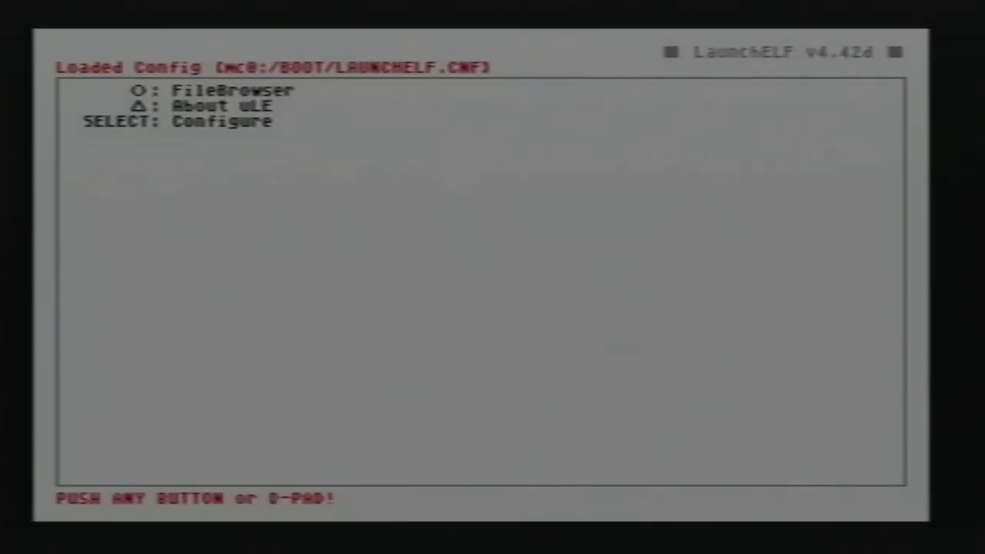
pyautogui.press('Return')
pyautogui.press('Down')
pyautogui.press('Down')
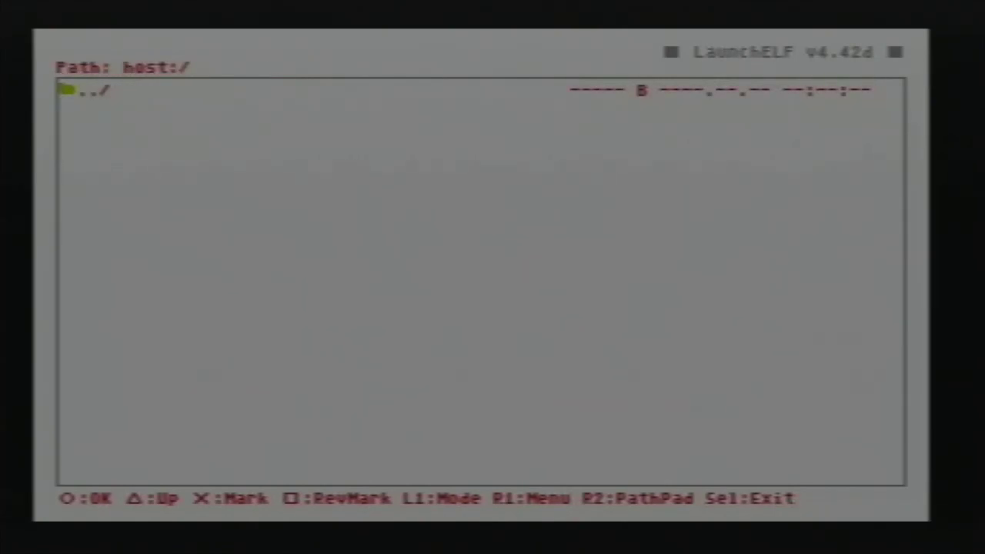
pyautogui.press('Return')
pyautogui.press('Down')
pyautogui.press('Return')
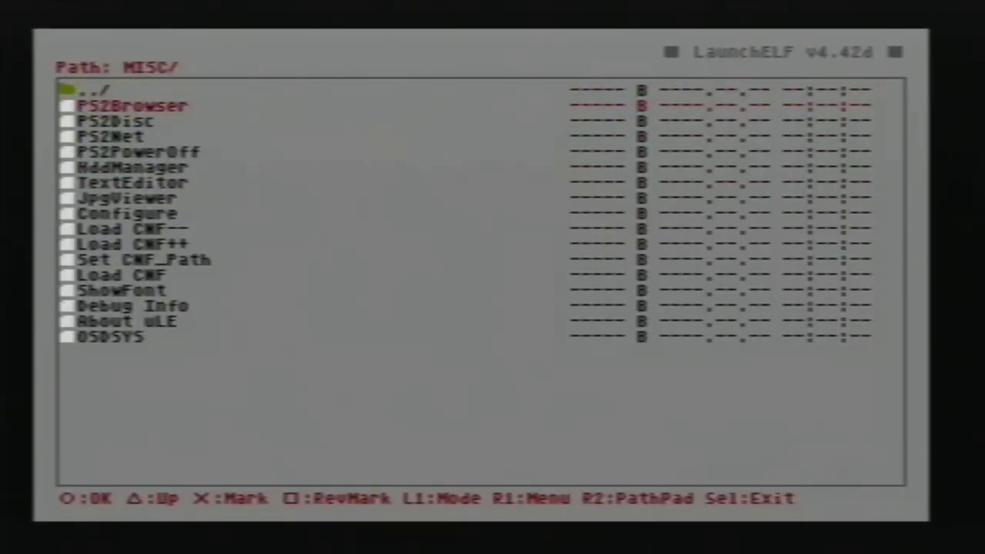
# Step: Open HddManager from the MISC folder
pyautogui.press('Down')
pyautogui.press('Down')
pyautogui.press('Down')
pyautogui.press('Down')
pyautogui.press('Return')
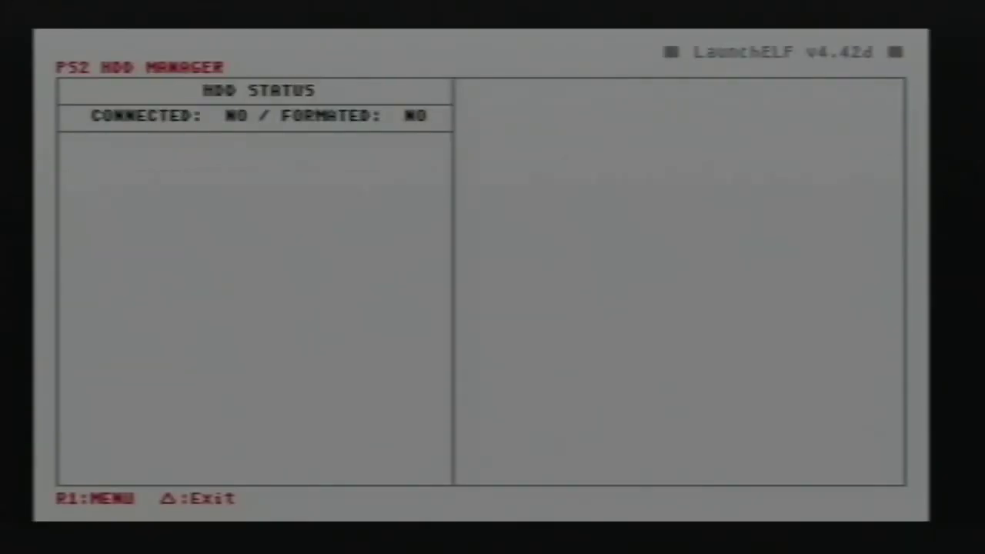
# Step: Try to create a 128 MB hard drive partition named AAAAA
pyautogui.press('r')
pyautogui.press('Down')
pyautogui.press('Return')
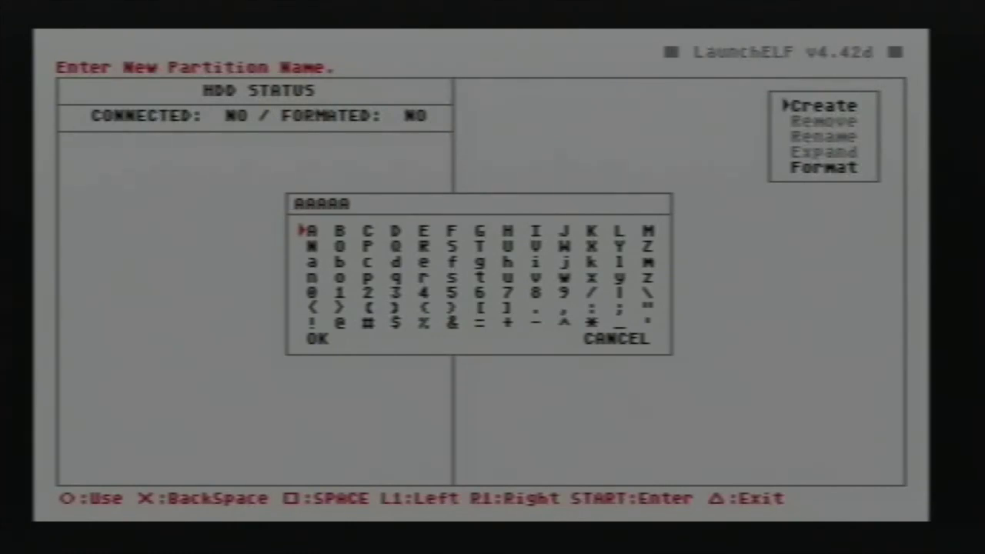
pyautogui.press('Down')
pyautogui.press('Down')
pyautogui.press('Down')
pyautogui.press('Down')
pyautogui.press('Return')
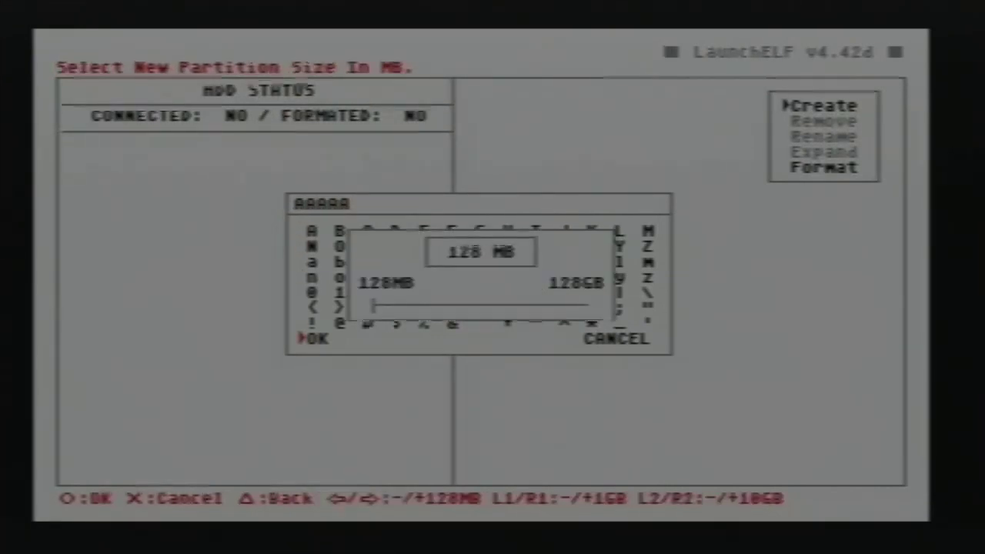
pyautogui.press('Return')
pyautogui.press('Return')
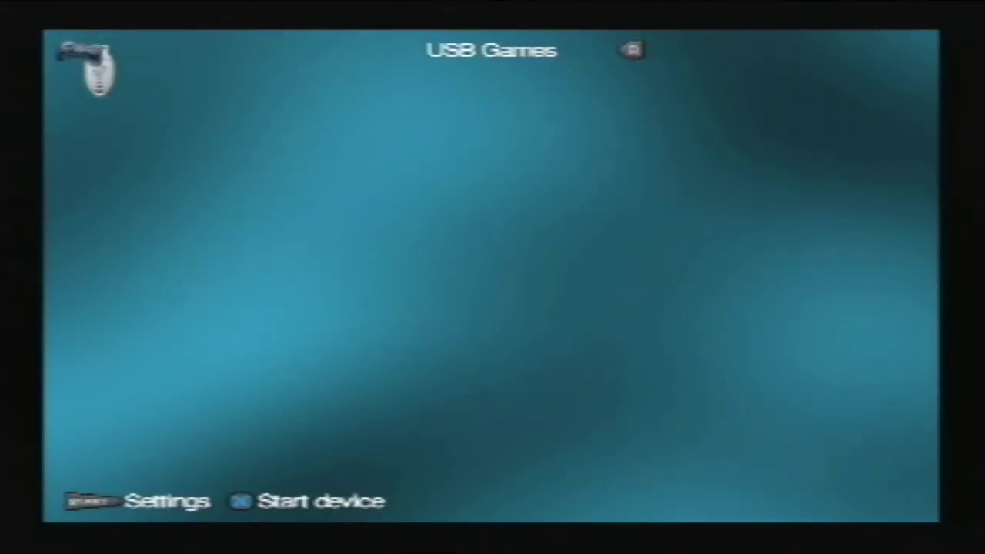
# Step: Check the HDD Games list in the game loader, and reopen HddManager from LaunchELF's MISC folder
pyautogui.press('Right')
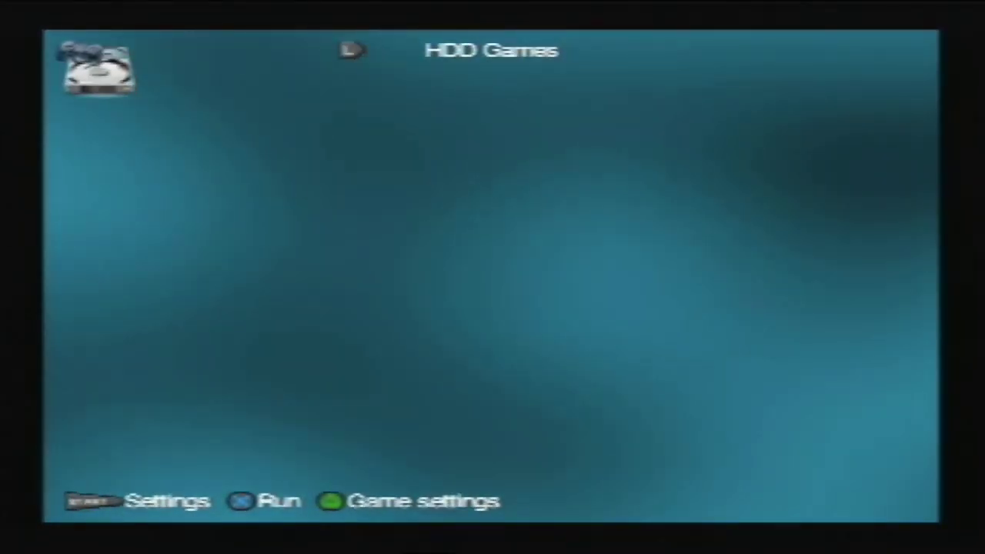
pyautogui.press('Return')
pyautogui.press('Down')
pyautogui.press('Down')
pyautogui.press('Down')
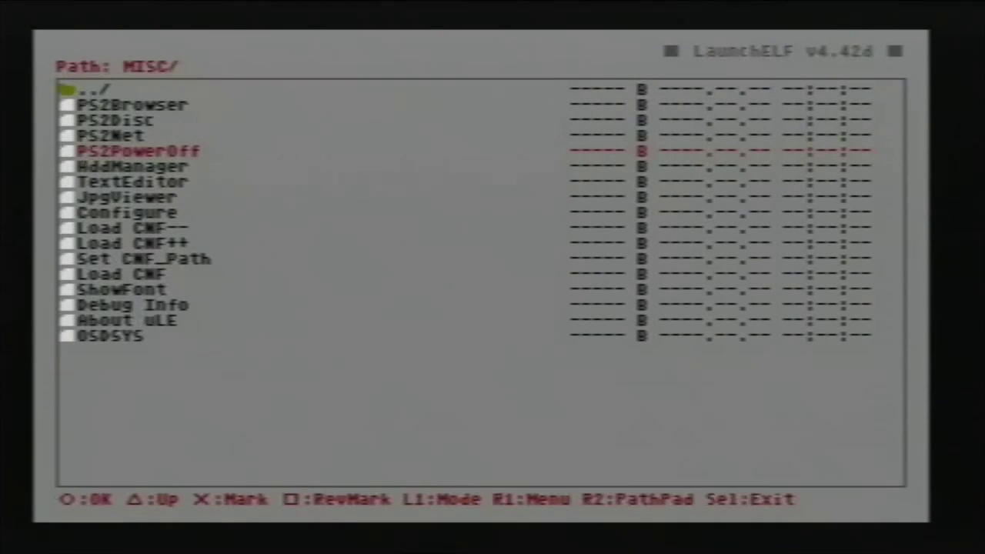
pyautogui.press('Down')
pyautogui.press('Return')
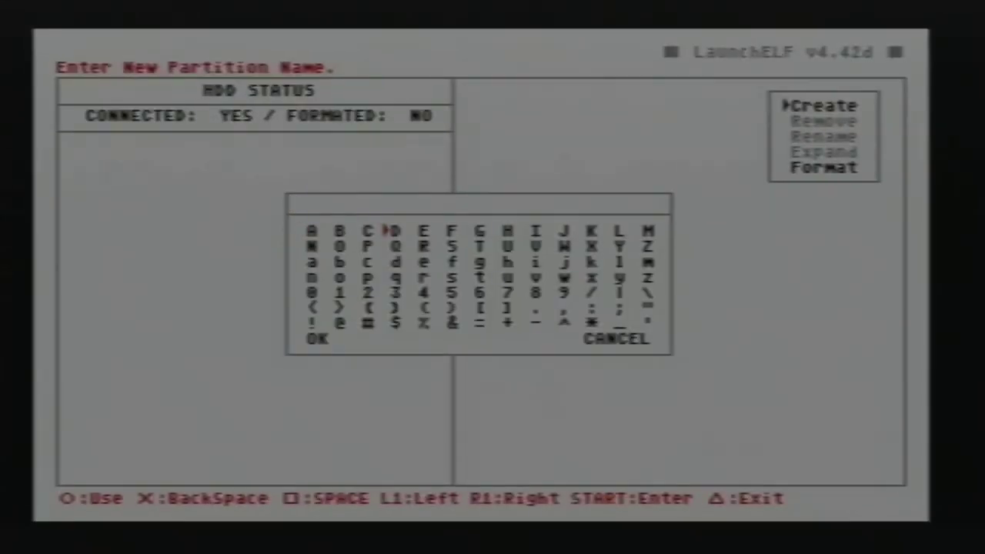
# Step: Enter DEBIAN as the new partition's name
pyautogui.press('Down')
pyautogui.press('Left')
pyautogui.press('Left')
pyautogui.press('Left')
pyautogui.press('Left')
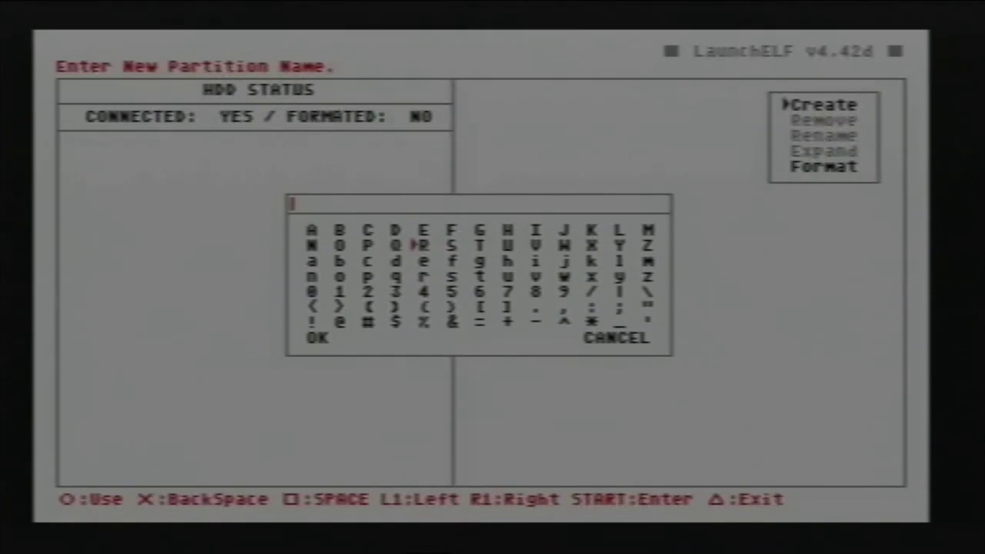
pyautogui.press('Up')
pyautogui.press('Return')
pyautogui.press('Right')
pyautogui.press('Return')
pyautogui.press('Left')
pyautogui.press('Left')
pyautogui.press('Left')
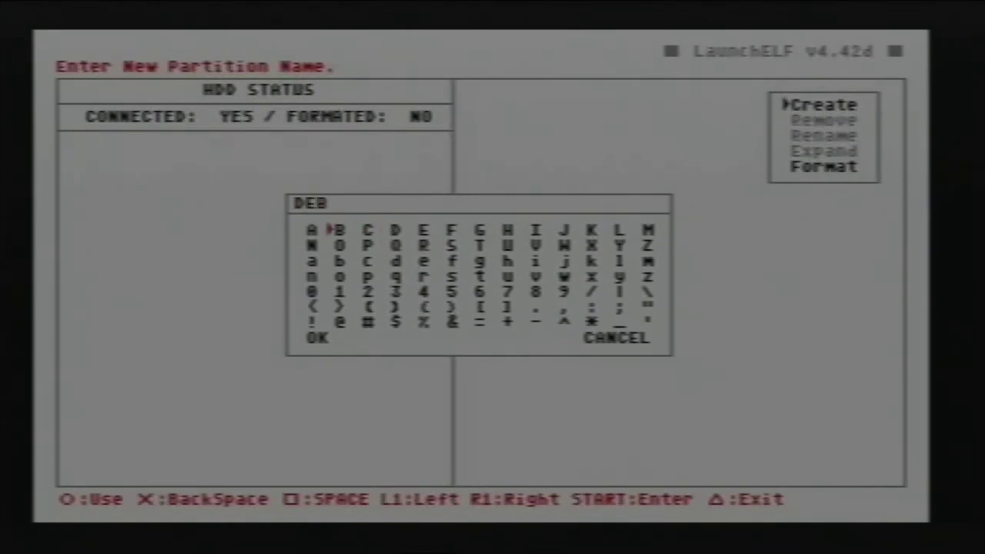
pyautogui.press('Right')
pyautogui.press('Right')
pyautogui.press('Right')
pyautogui.press('Right')
pyautogui.press('Right')
pyautogui.press('Right')
pyautogui.press('Right')
pyautogui.press('Return')
pyautogui.press('Left')
pyautogui.press('Left')
pyautogui.press('Left')
pyautogui.press('Left')
pyautogui.press('Left')
pyautogui.press('Left')
pyautogui.press('Left')
pyautogui.press('Left')
pyautogui.press('Return')
pyautogui.press('Down')
pyautogui.press('Return')
# Step: Confirm the partition name and try to create the partition with a size of 128 MB
pyautogui.press('Down')
pyautogui.press('Down')
pyautogui.press('Down')
pyautogui.press('Down')
pyautogui.press('Down')
pyautogui.press('Down')
pyautogui.press('Return')
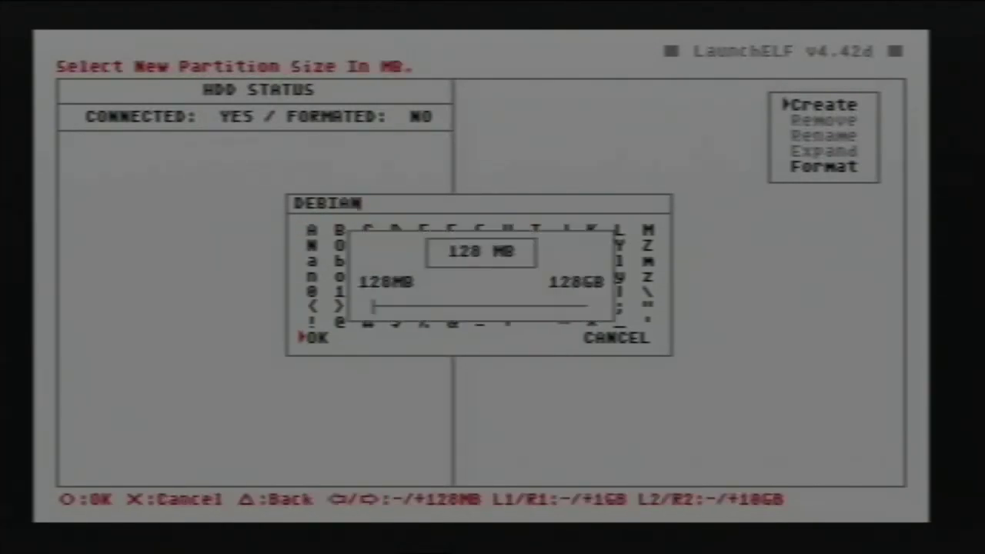
pyautogui.press('Return')
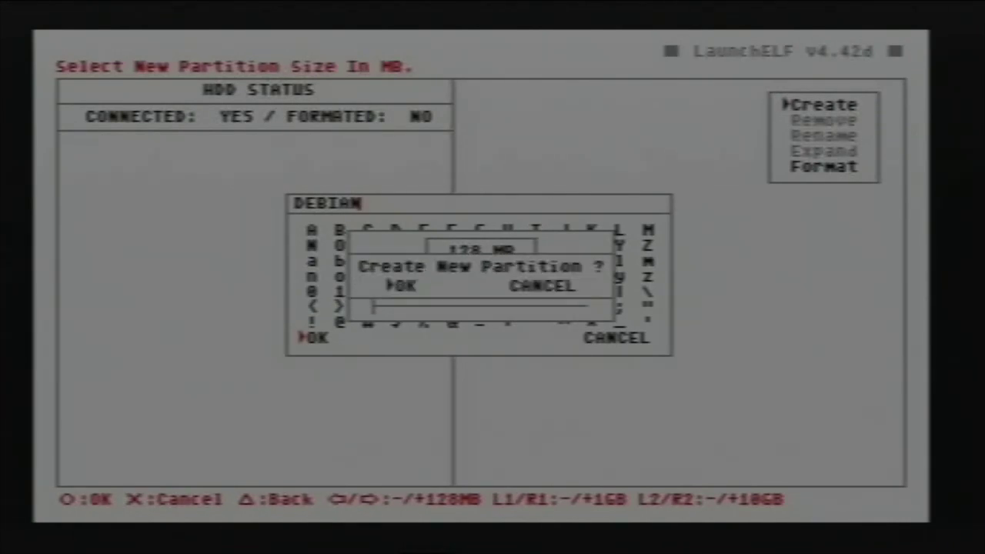
pyautogui.press('Return')
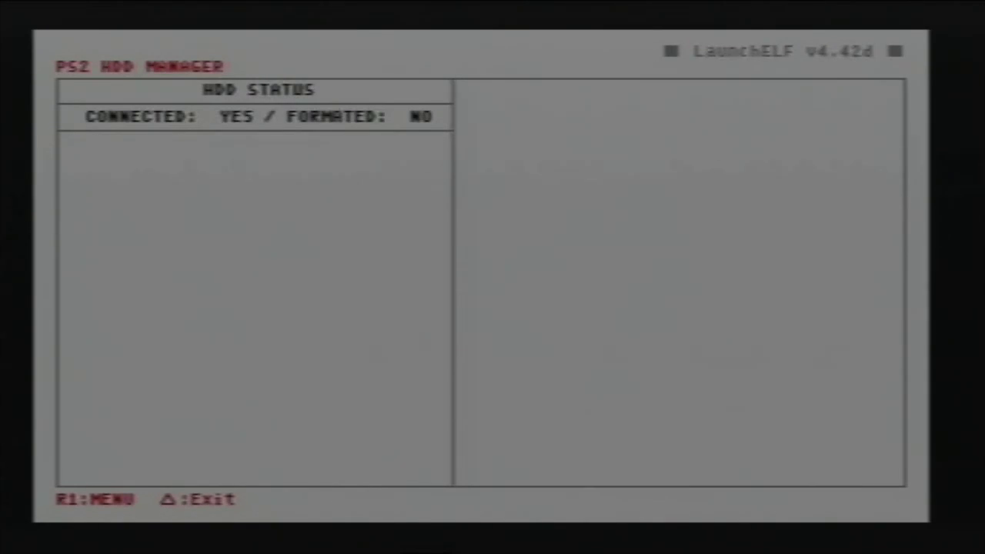
# Step: Format the connected hard drive in the PS2 HDD Manager
pyautogui.press('r')
pyautogui.press('Down')
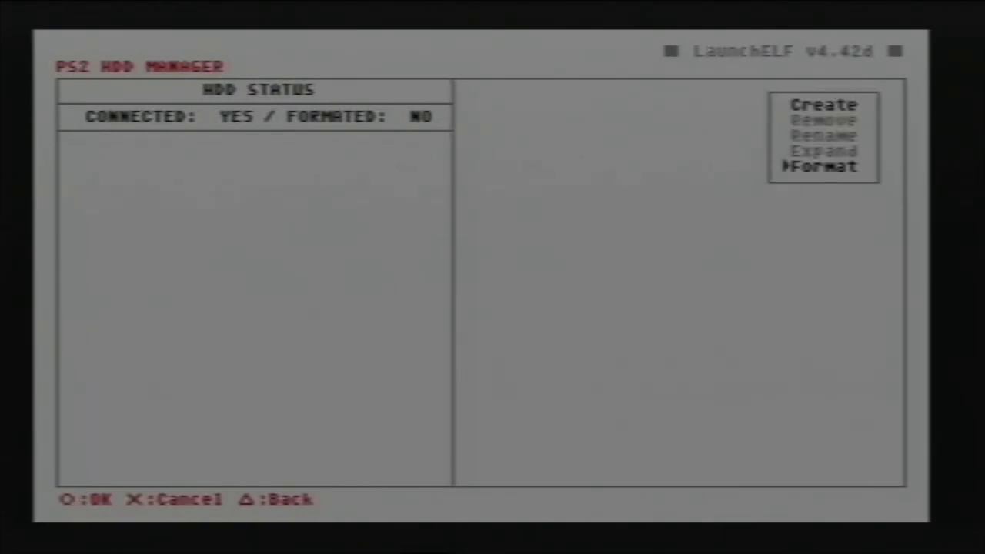
pyautogui.press('Return')
pyautogui.press('Return')
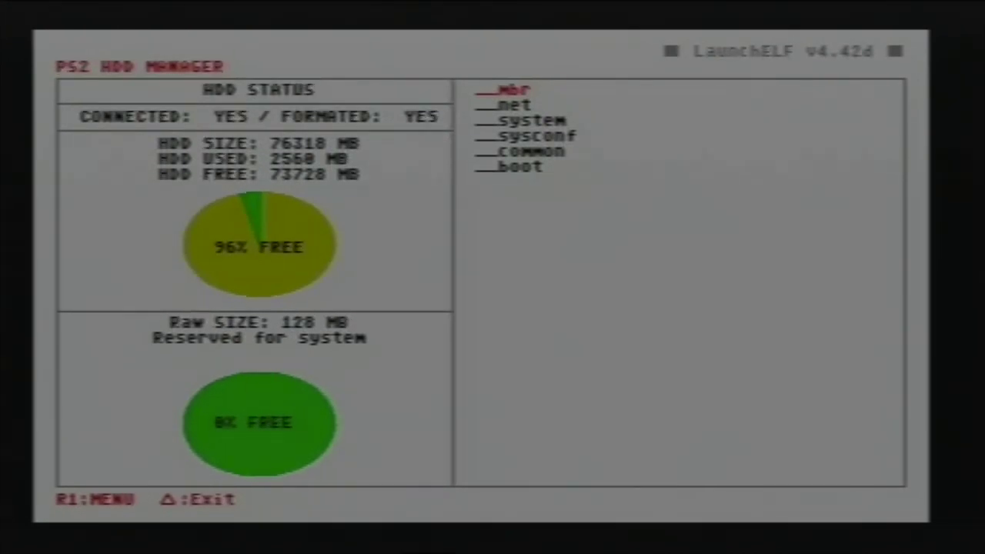
# Step: Look through the formatted drive's partitions and leave the HDD Manager
pyautogui.press('Down')
pyautogui.press('Down')
pyautogui.press('Down')
pyautogui.press('Up')
pyautogui.press('Up')
pyautogui.press('Up')
pyautogui.press('Escape')
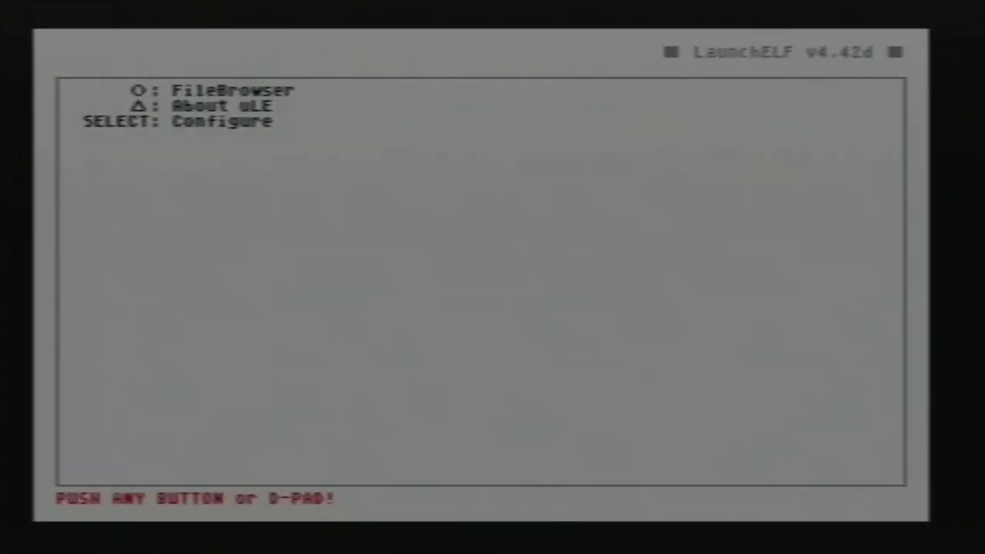
# Step: Open the linix folder on the mass storage device and select KLOADER.ELF
pyautogui.press('Return')
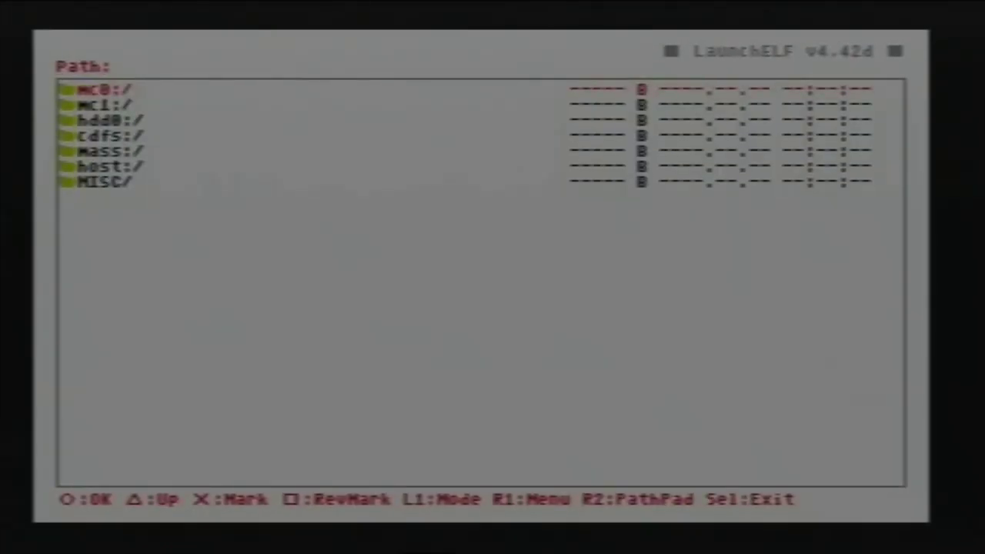
pyautogui.press('Down')
pyautogui.press('Down')
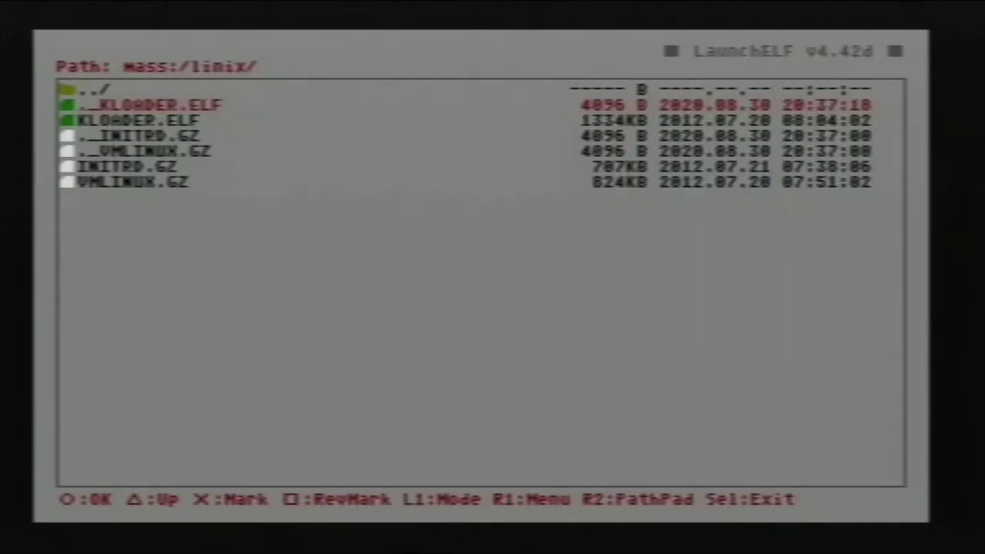
pyautogui.press('Down')
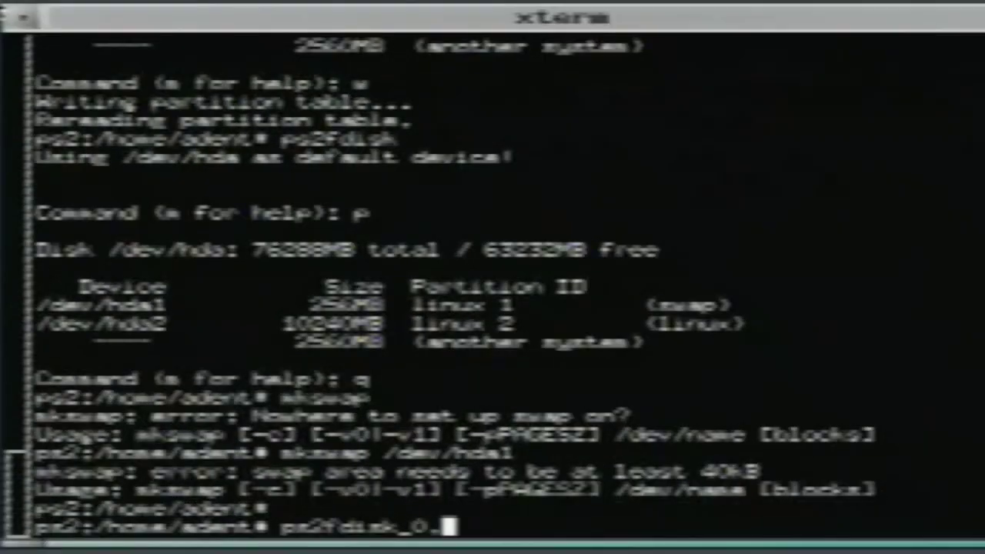
# Step: Run ps2fdisk_0.9-3 in the xterm terminal
pyautogui.write('9')
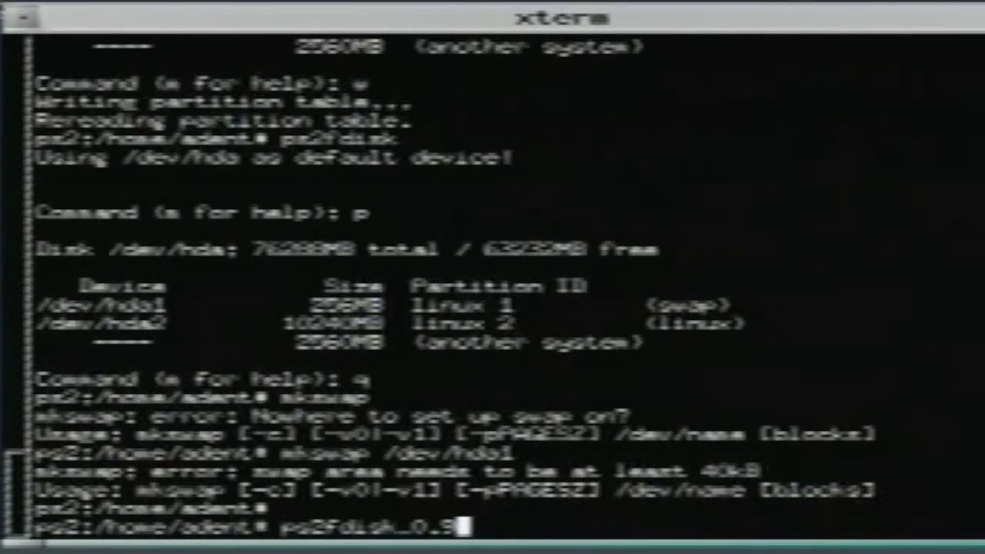
pyautogui.write('-3')
pyautogui.press('Return')
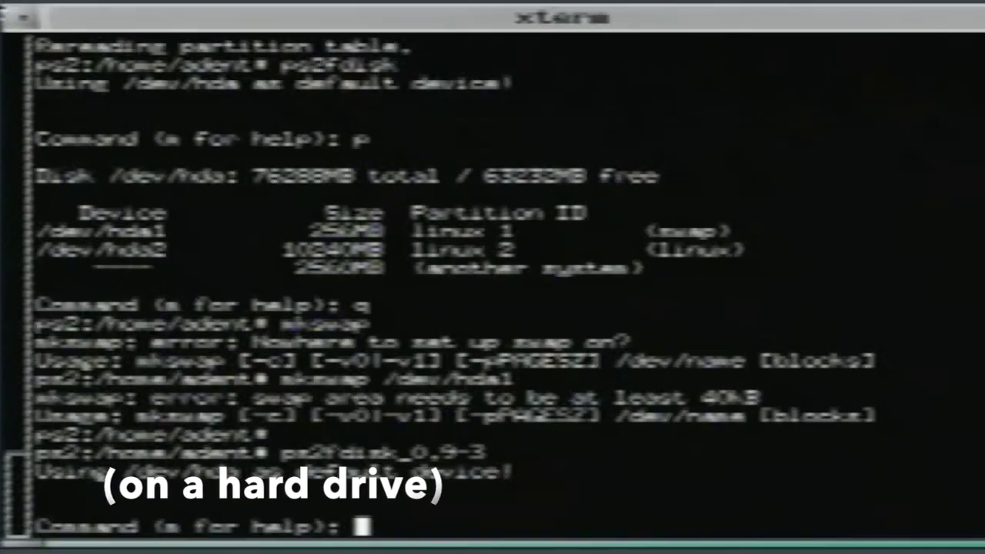
# Step: Add new partition number 1 with a size of 256 MB and the comment string swap
pyautogui.write('n')
pyautogui.press('Return')
pyautogui.write('1')
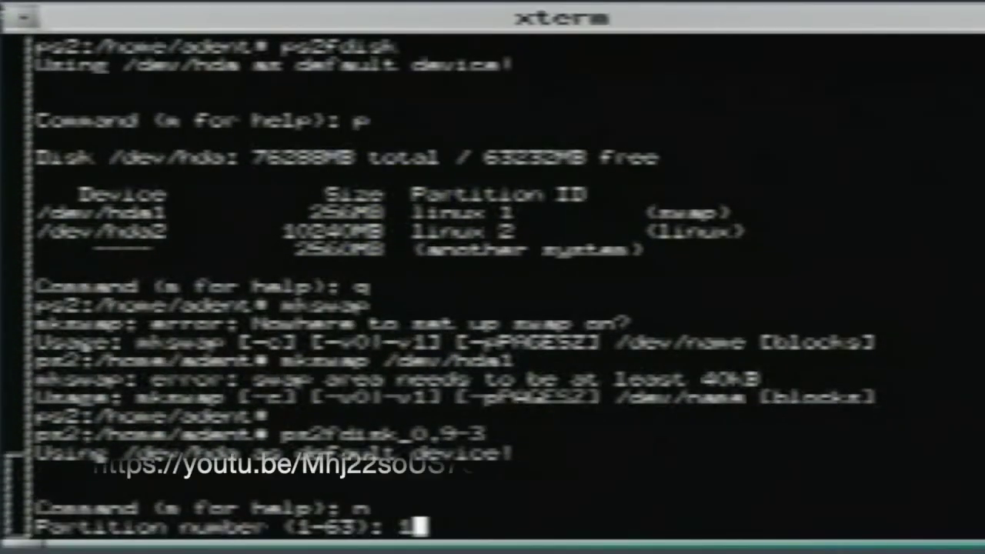
pyautogui.press('Return')
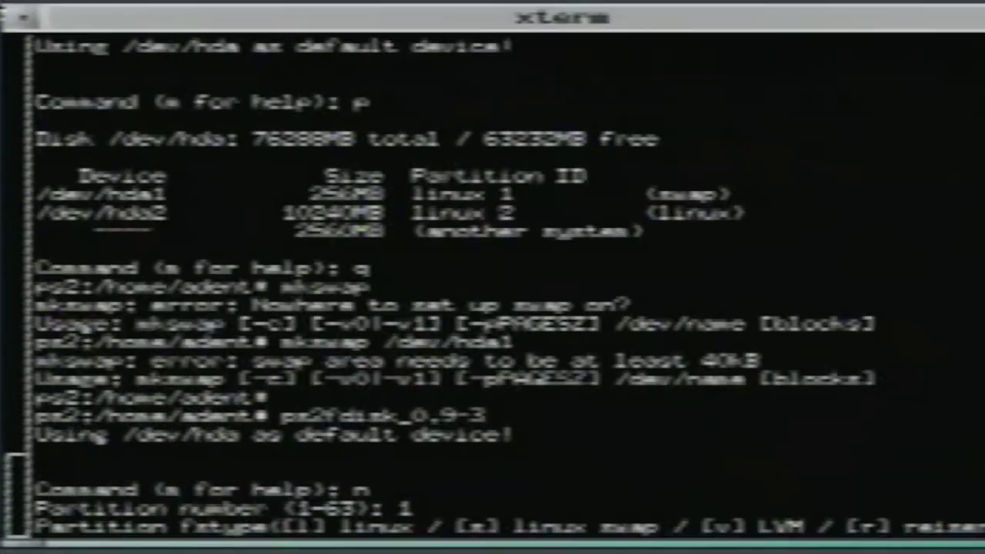
pyautogui.press('Return')
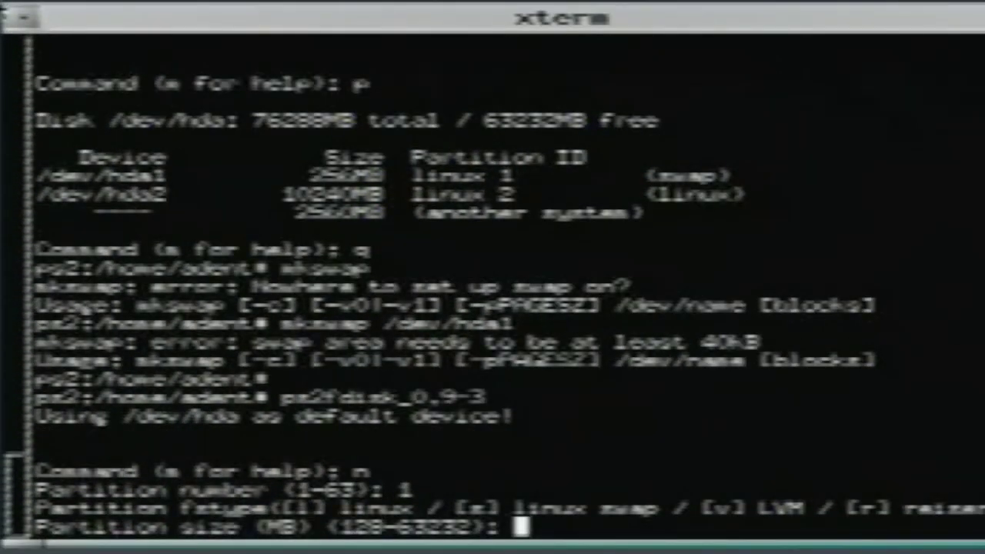
pyautogui.write('25')
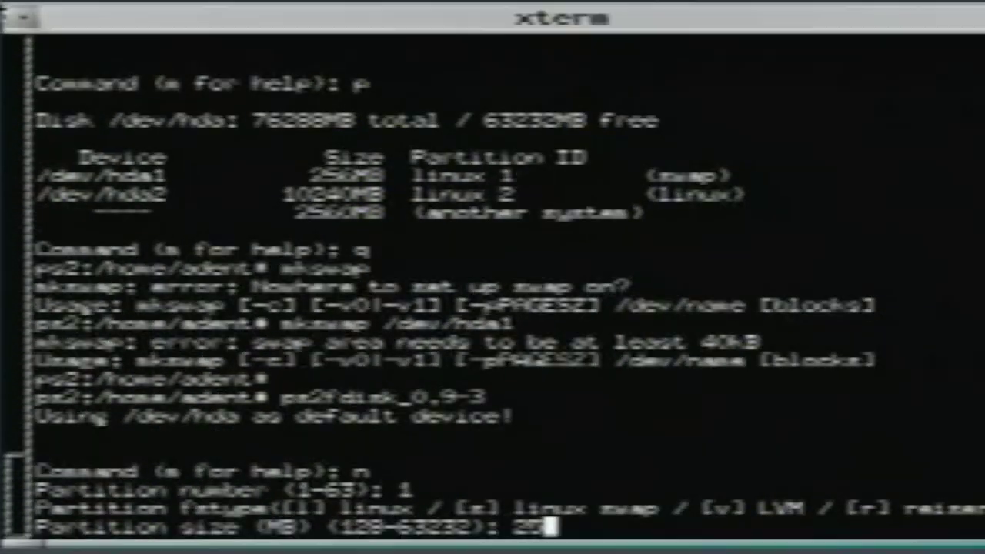
pyautogui.write('6')
pyautogui.press('Return')
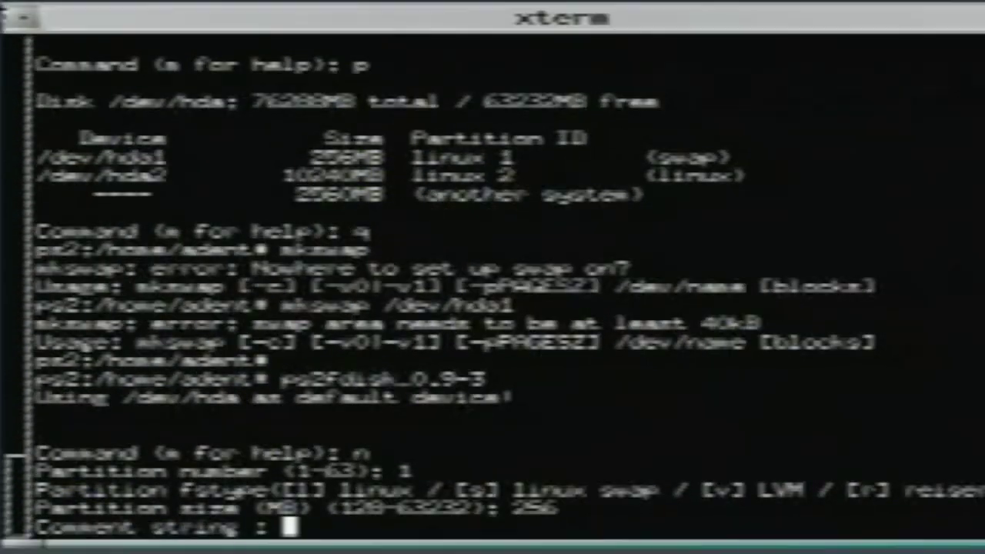
pyautogui.write('swap')
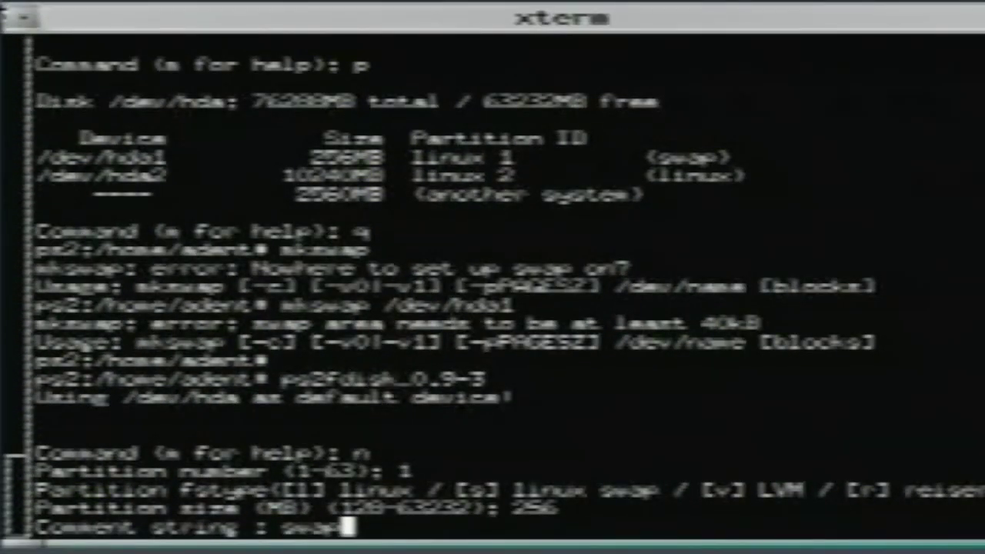
pyautogui.press('Return')
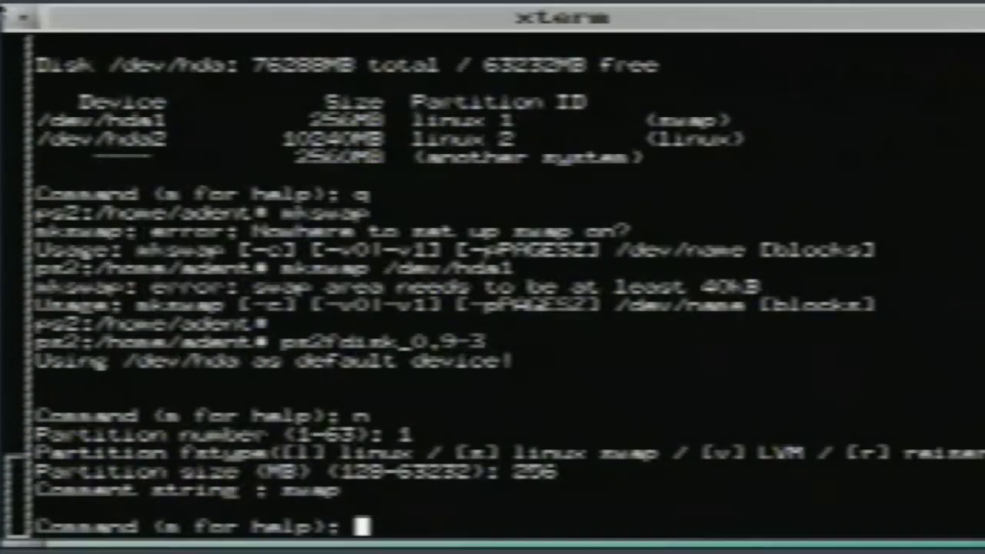
# Step: Add new partition number 2 with a size of 2048 MB and the comment string linux, and write the partition table
pyautogui.write('n')
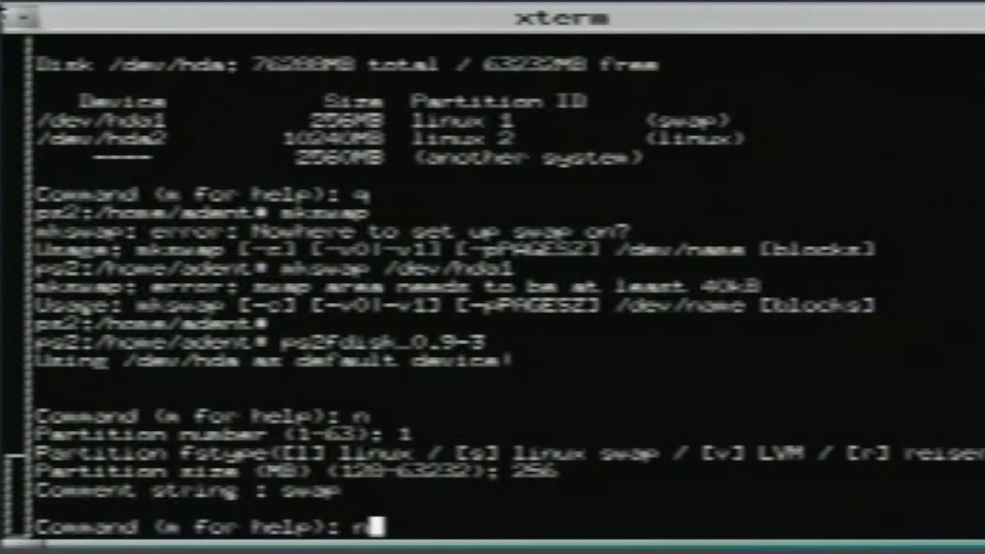
pyautogui.press('Return')
pyautogui.write('2')
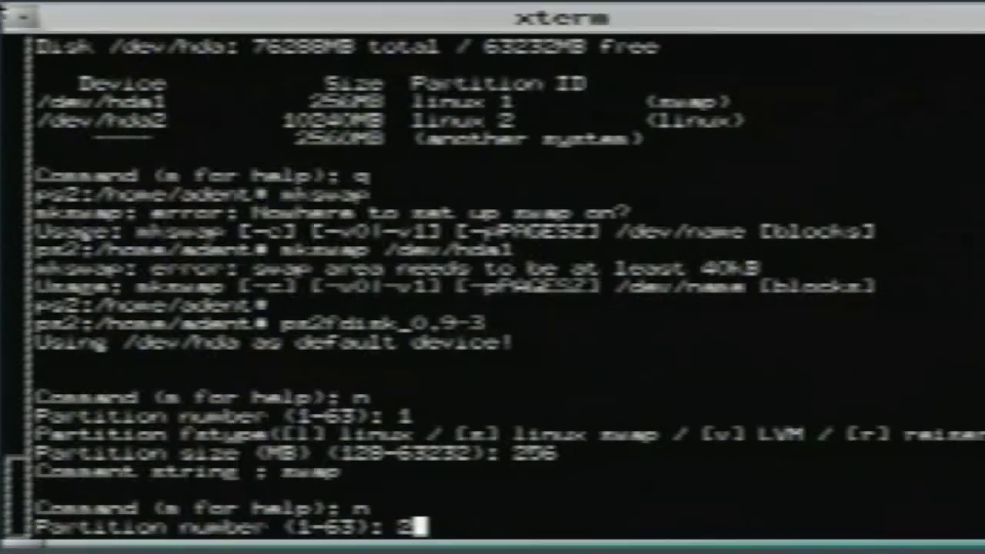
pyautogui.press('Return')
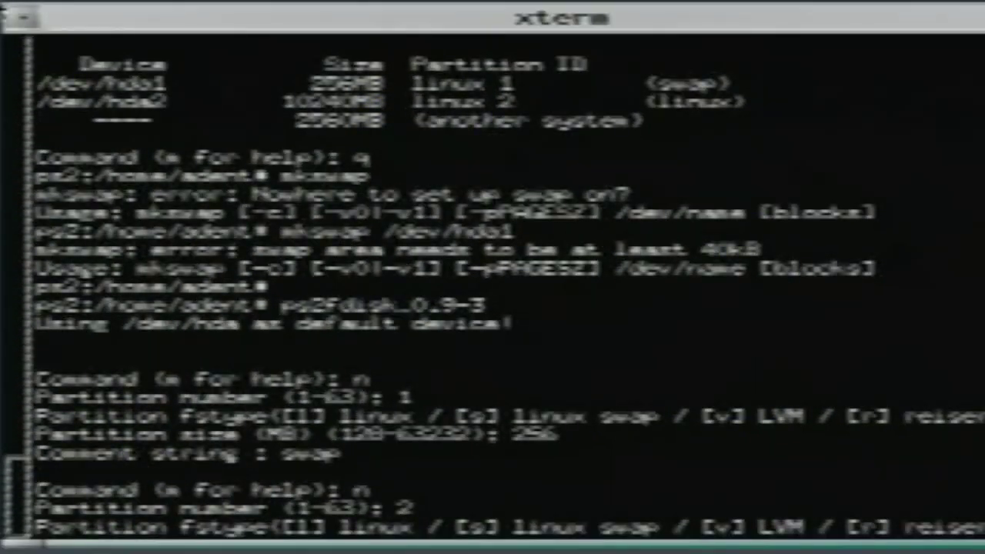
pyautogui.press('Return')
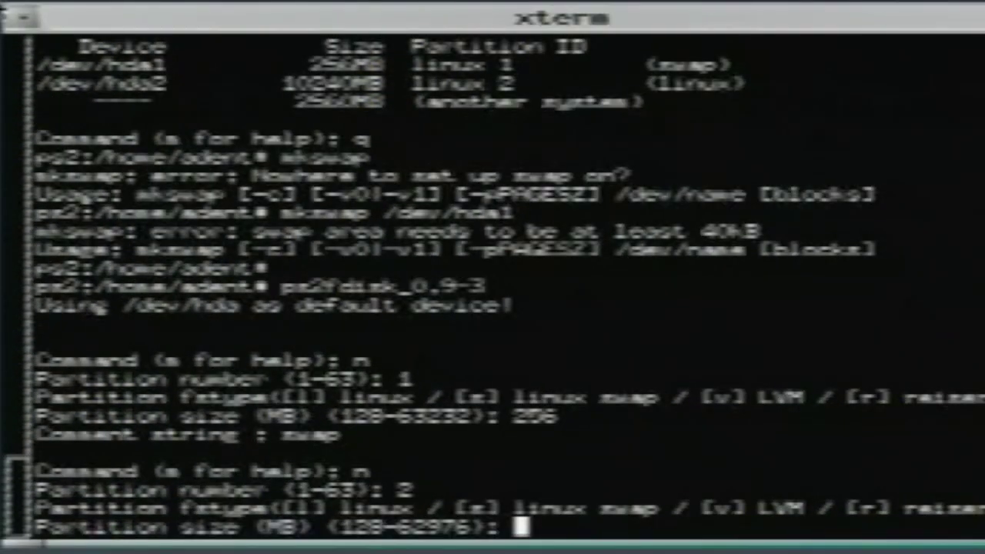
pyautogui.write('20')
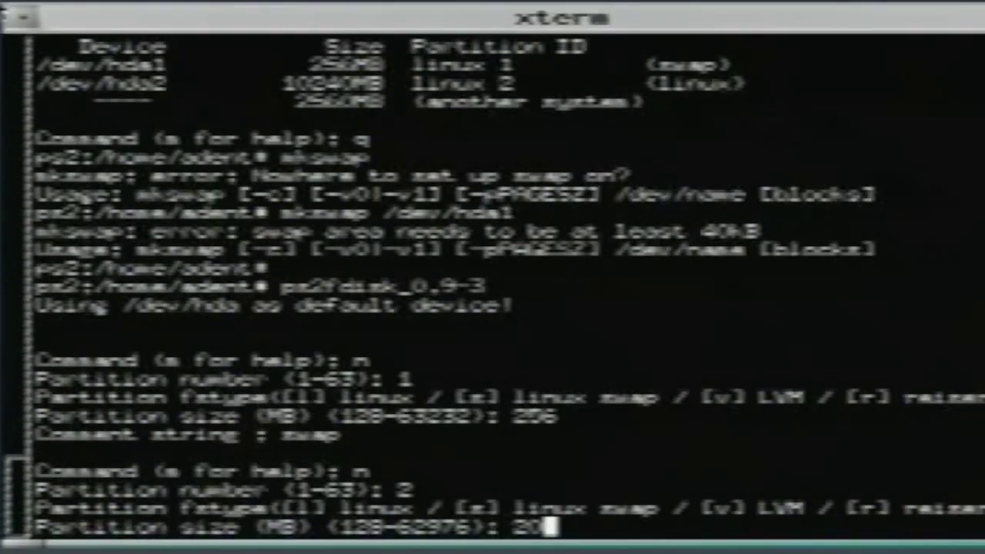
pyautogui.write('48')
pyautogui.press('Return')
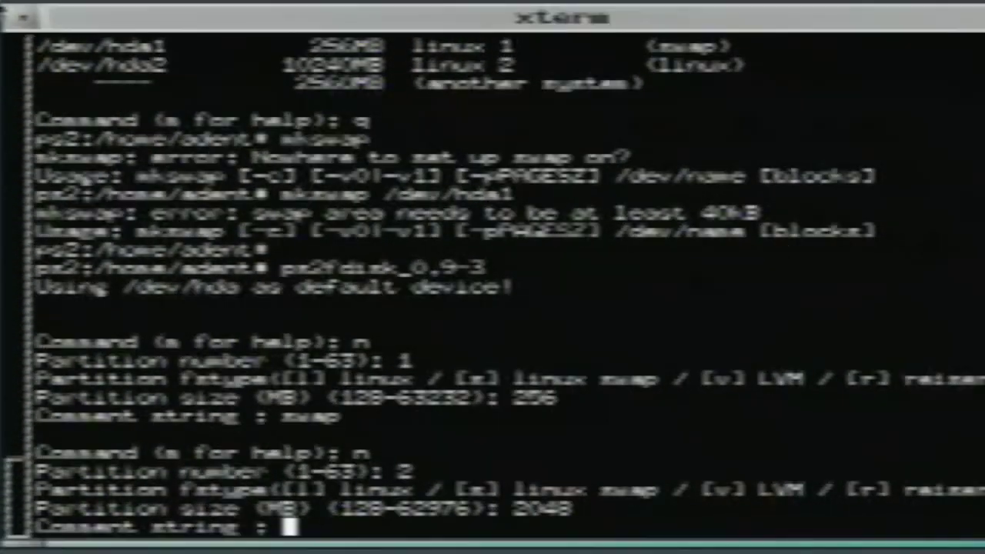
pyautogui.write('linux')
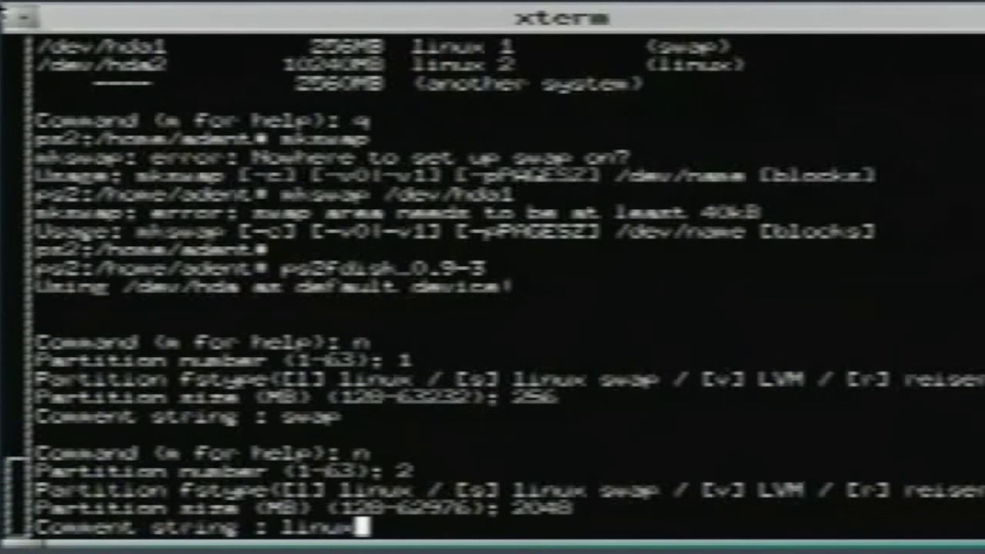
pyautogui.press('Return')
pyautogui.write('w')
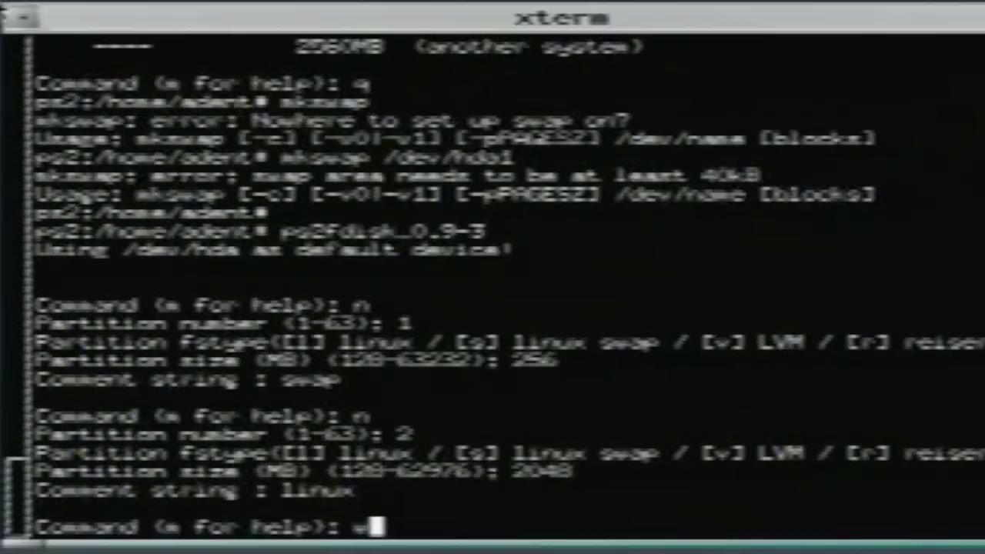
pyautogui.press('Return')
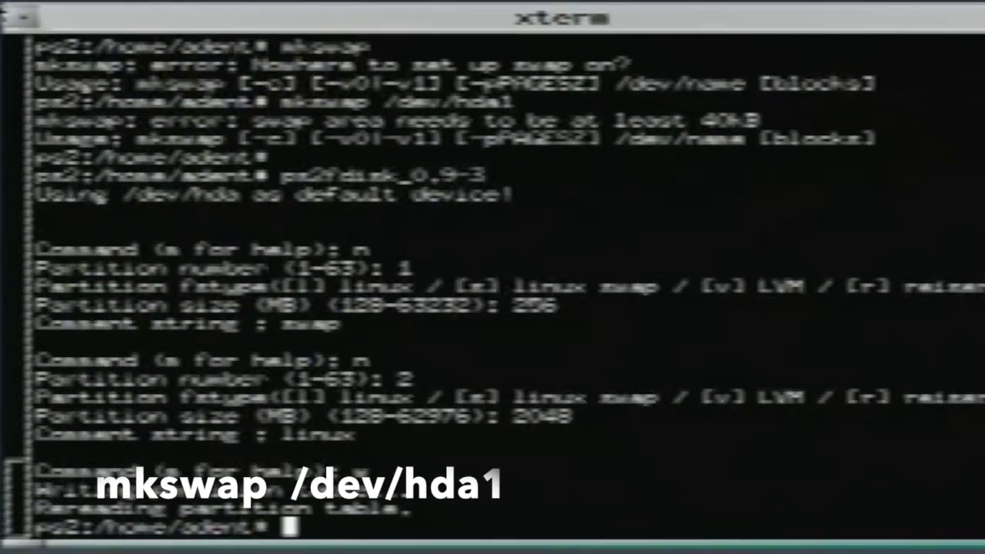
# Step: Set up the swap space on the first partition with mkswap /dev/hda1
pyautogui.write('mk')
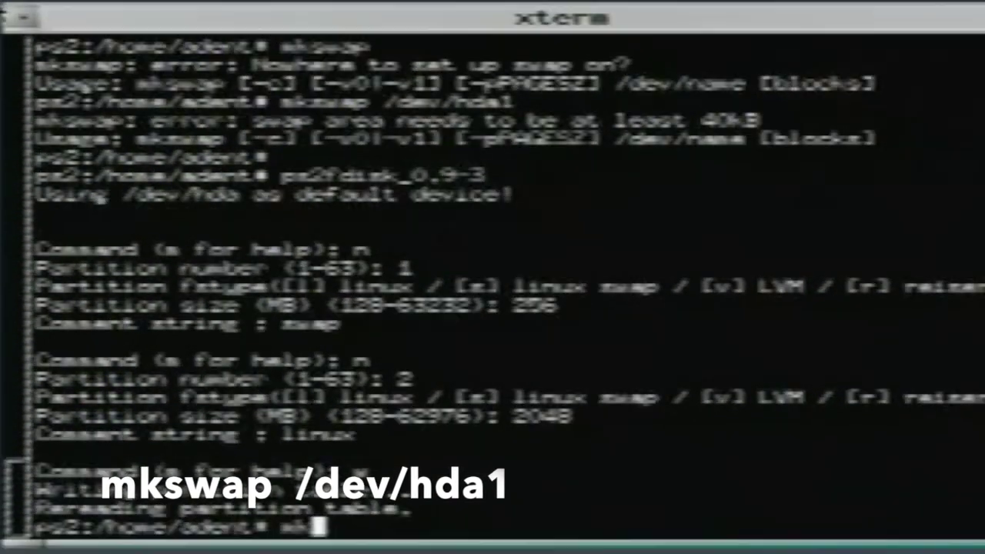
pyautogui.write('swap ')
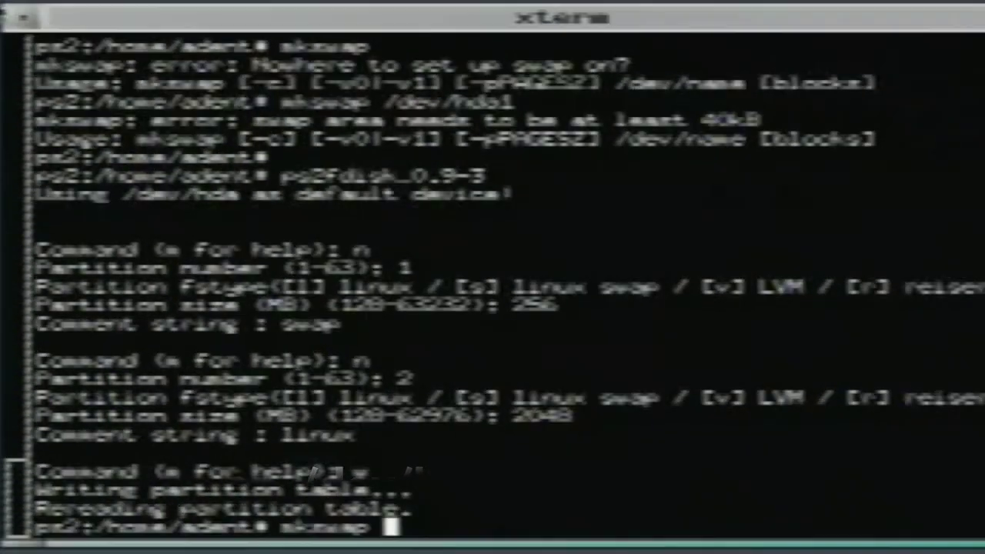
pyautogui.write('/de')
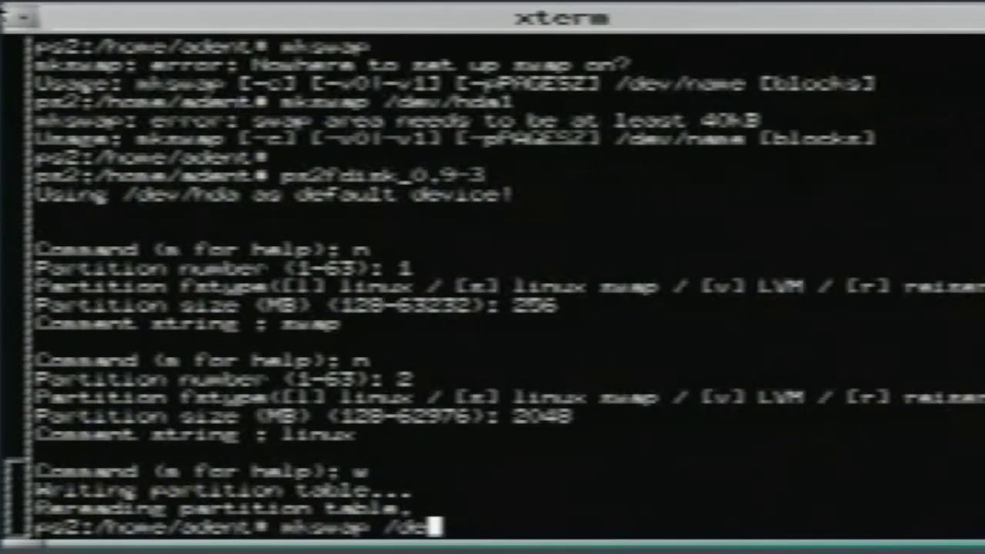
pyautogui.write('v')
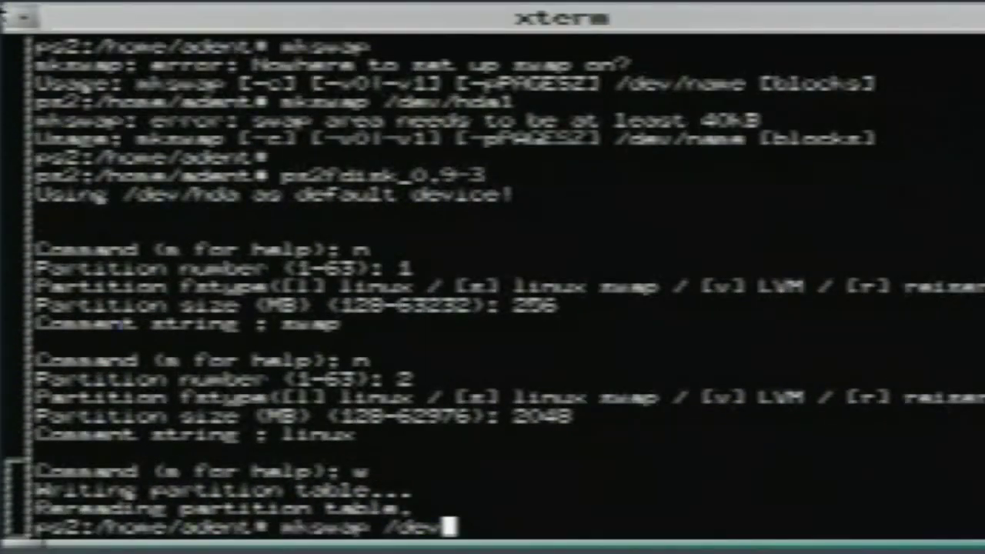
pyautogui.write('/hda1')
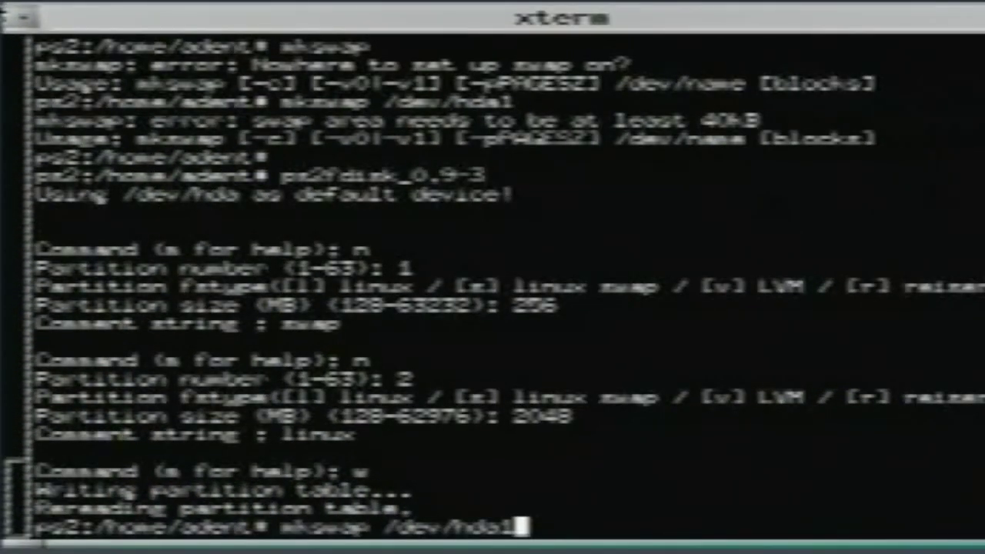
pyautogui.press('Return')
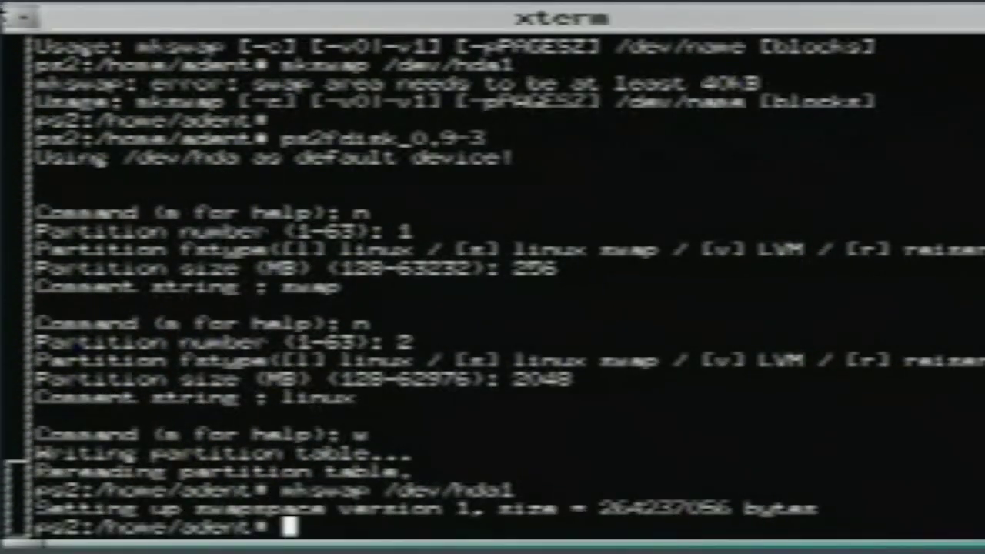
pyautogui.press('Up')
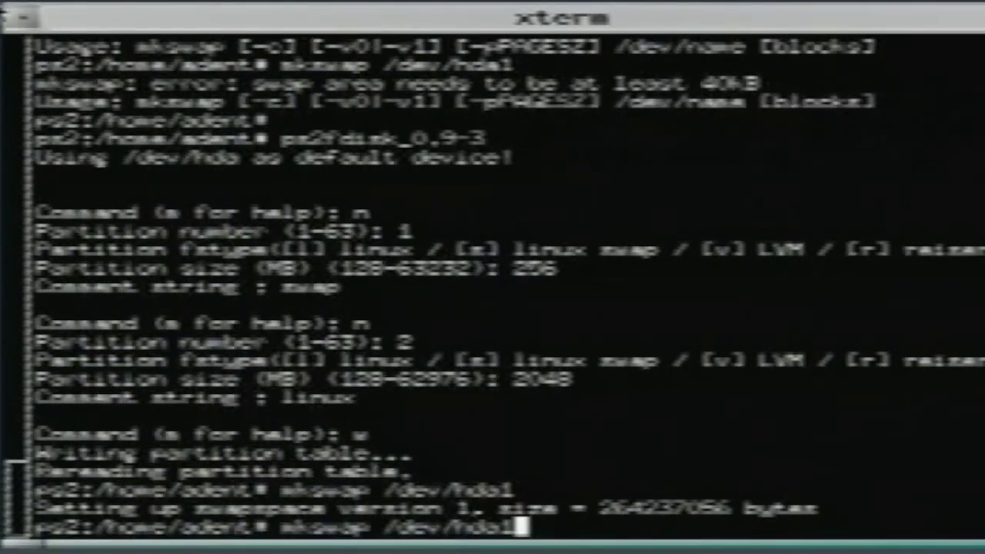
pyautogui.press('BackSpace')
pyautogui.press('BackSpace')
pyautogui.press('BackSpace')
pyautogui.press('BackSpace')
pyautogui.press('BackSpace')
pyautogui.press('BackSpace')
pyautogui.press('BackSpace')
pyautogui.press('BackSpace')
pyautogui.press('BackSpace')
pyautogui.press('BackSpace')
pyautogui.press('BackSpace')
pyautogui.press('BackSpace')
pyautogui.press('BackSpace')
pyautogui.press('BackSpace')
pyautogui.press('BackSpace')
pyautogui.press('BackSpace')
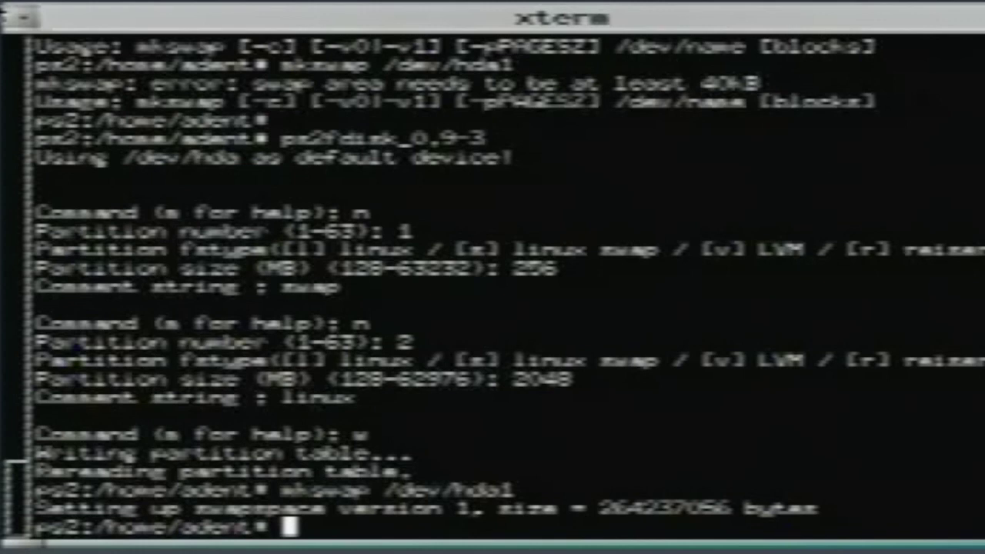
# Step: Create an ext2 filesystem on the second partition with mkfs.ext2 /dev/hda2
pyautogui.write('mk')
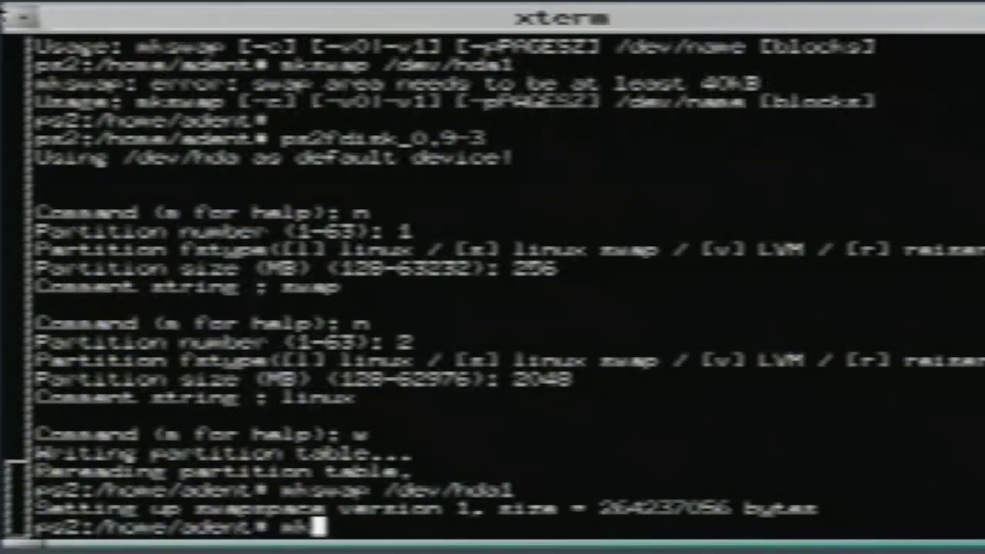
pyautogui.write('fs')
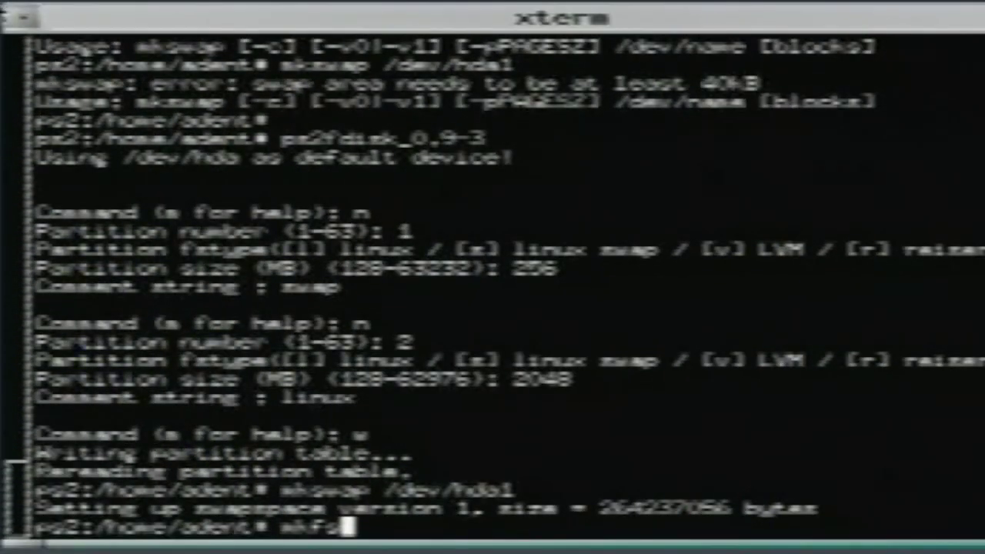
pyautogui.write('.ex')
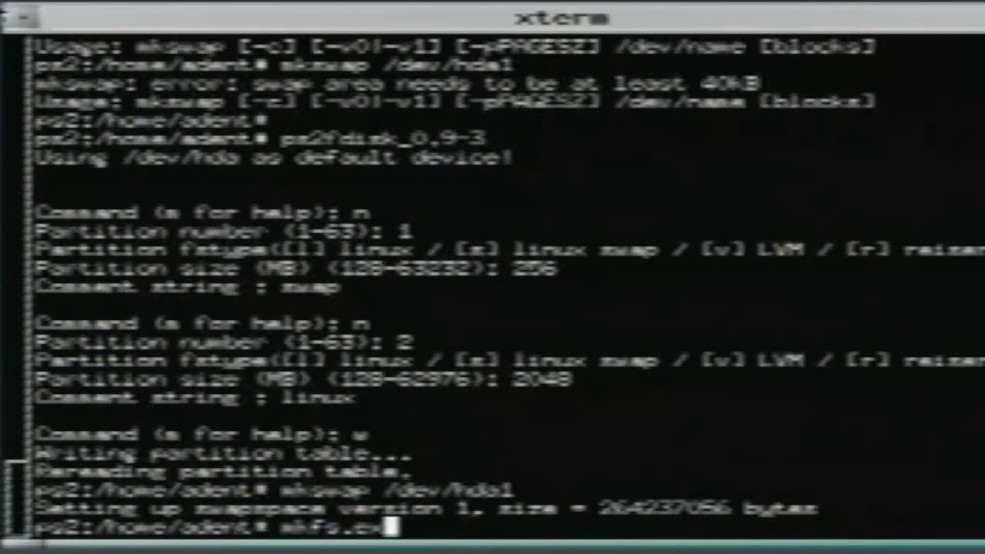
pyautogui.write('t')
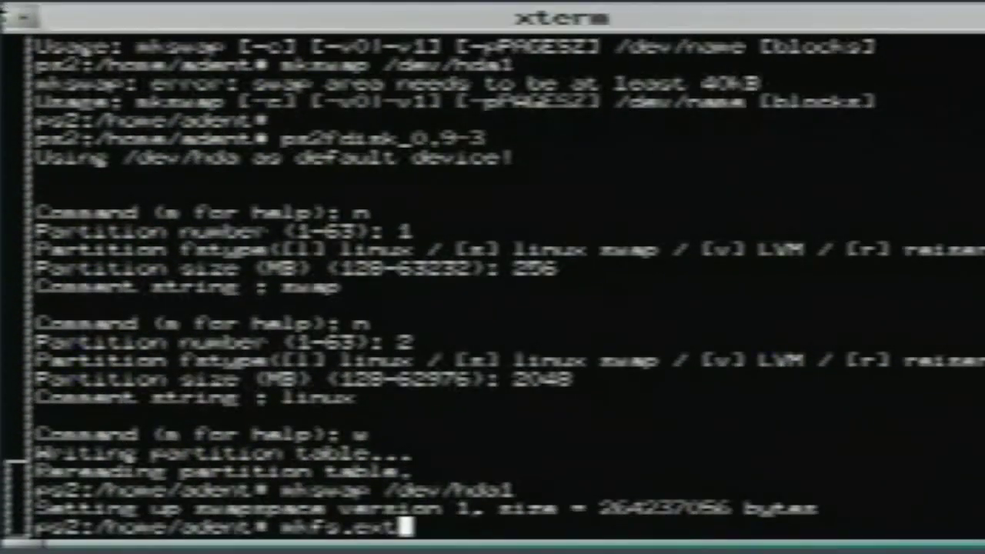
pyautogui.write('2 ')
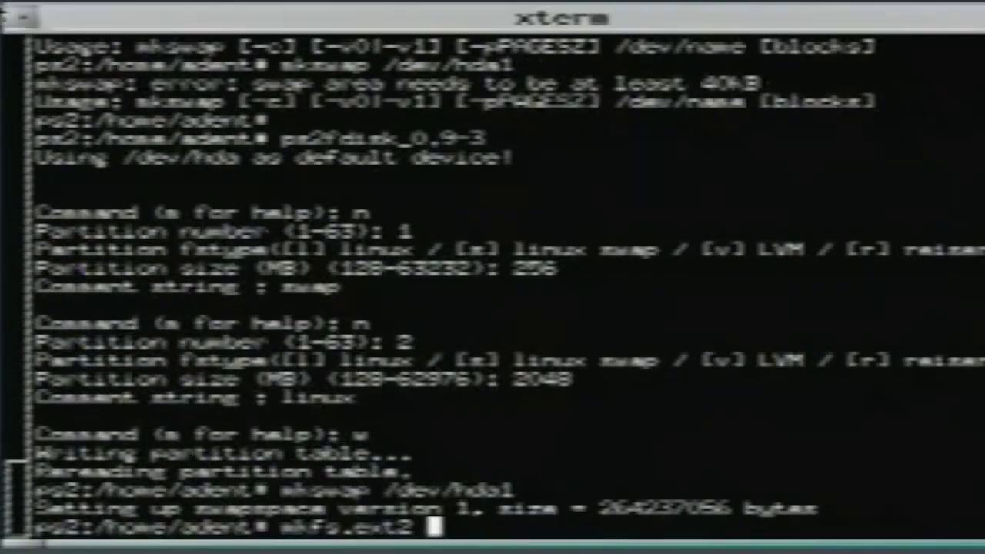
pyautogui.write('/dev')
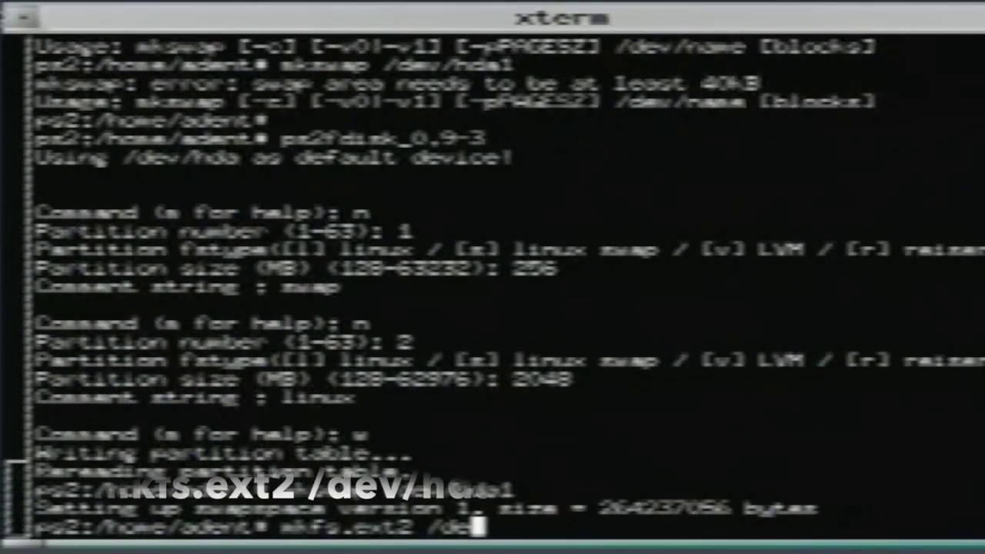
pyautogui.write('/hda')
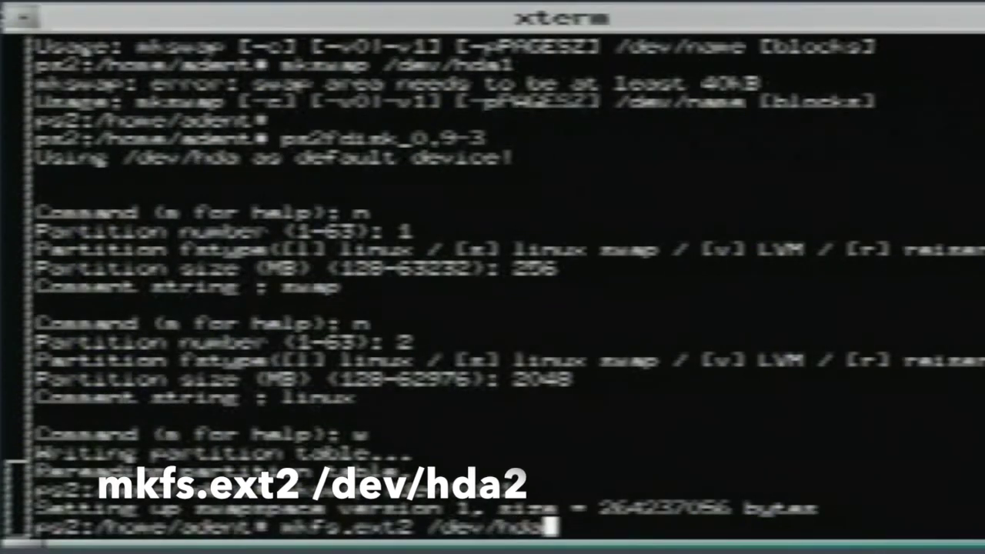
pyautogui.write('2')
pyautogui.press('Return')
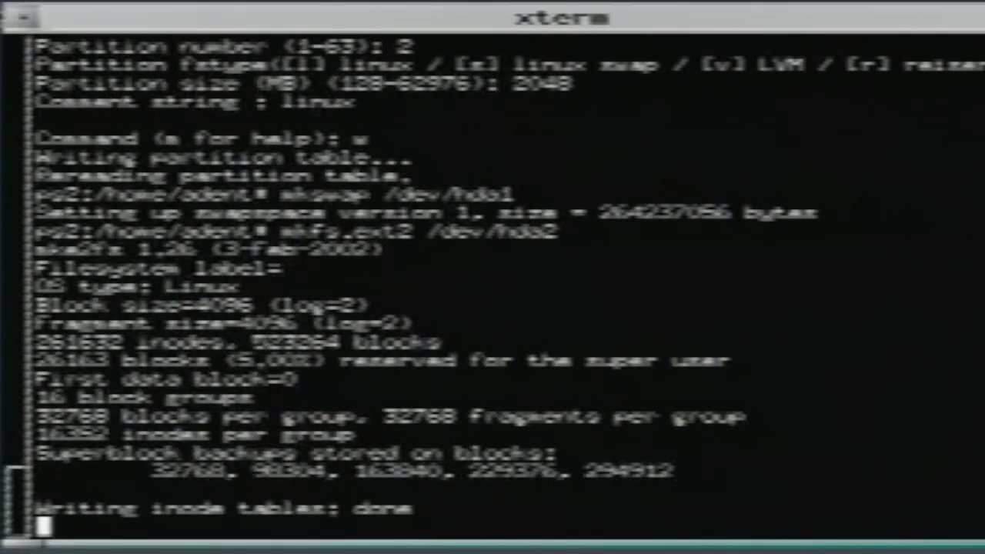
# Step: Mount the second hard drive partition with mount /dev/hda2 /mnt/hda2
pyautogui.write('mou')
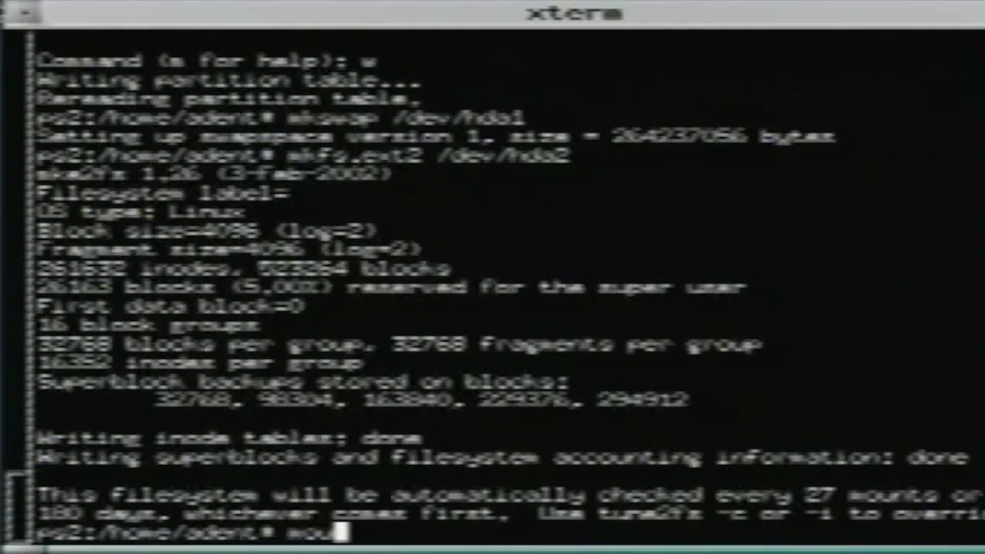
pyautogui.write('nt ')
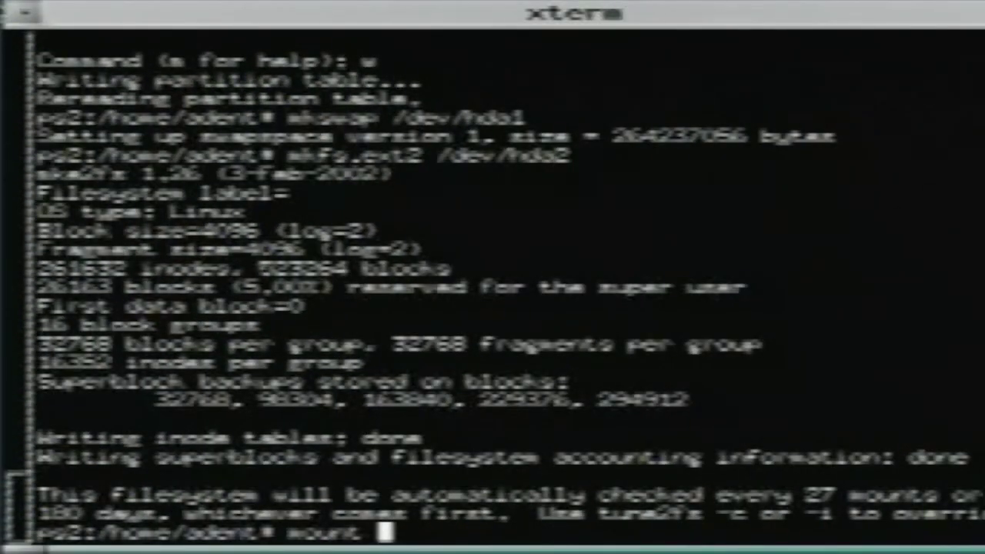
pyautogui.write('/dev')
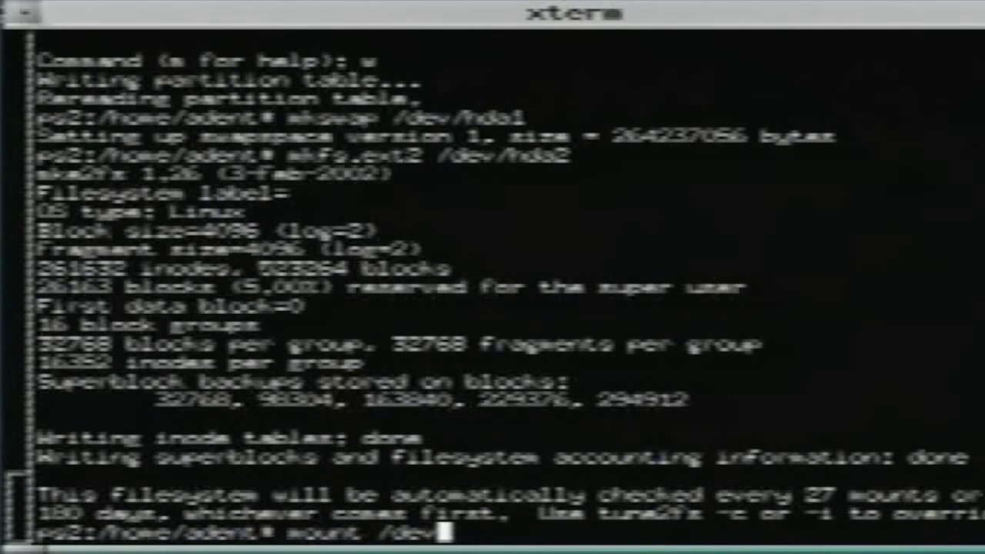
pyautogui.write('/')
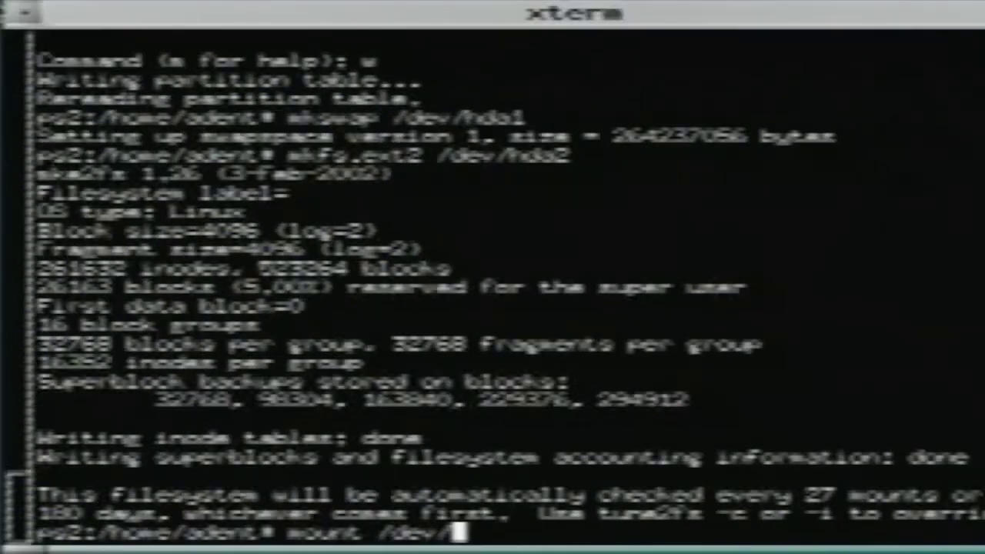
pyautogui.write('hda')
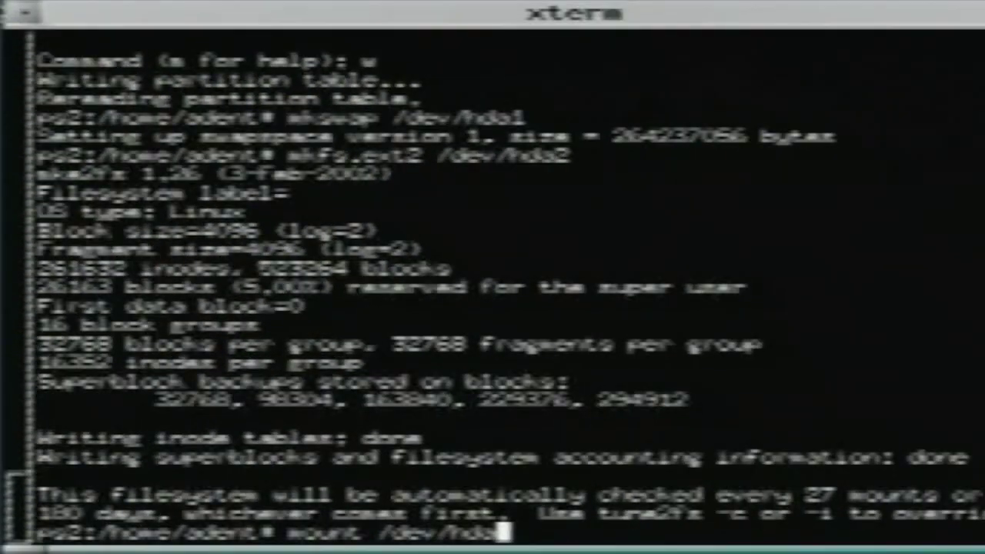
pyautogui.write('2')
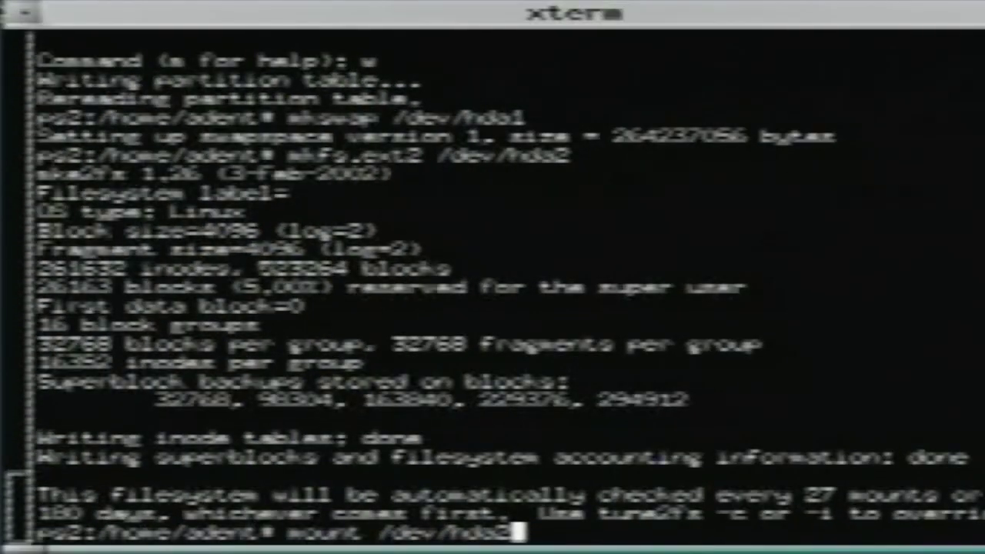
pyautogui.write(' /')
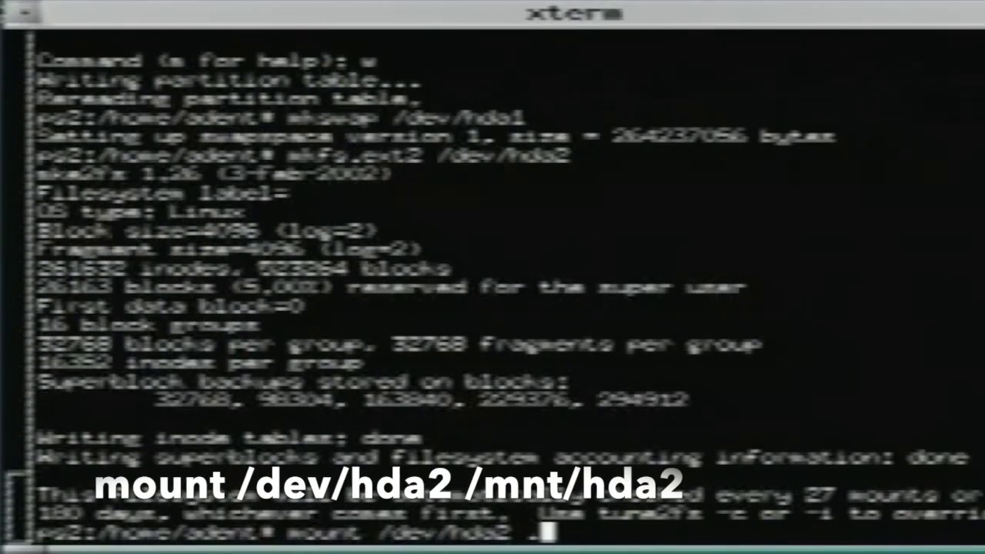
pyautogui.write('mnt')
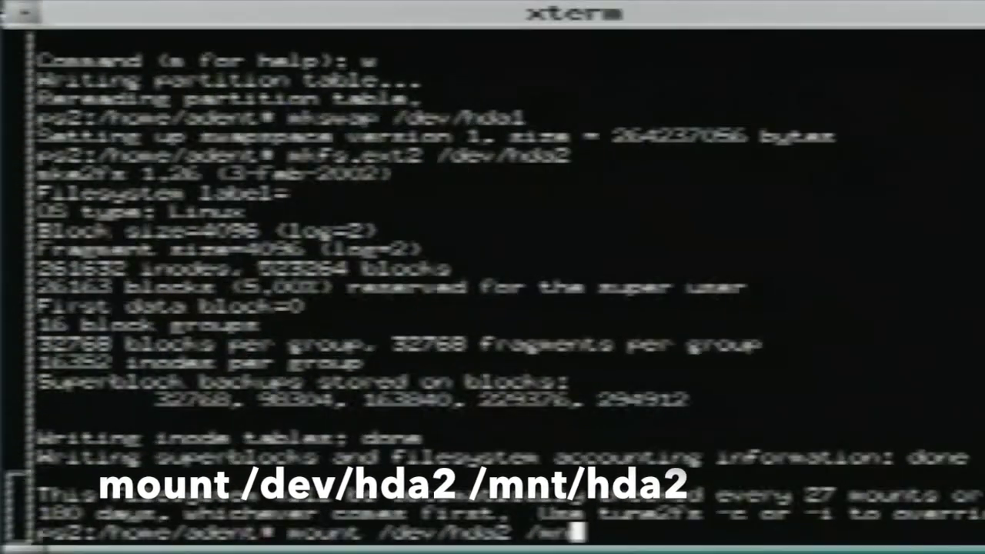
pyautogui.write('/hd')
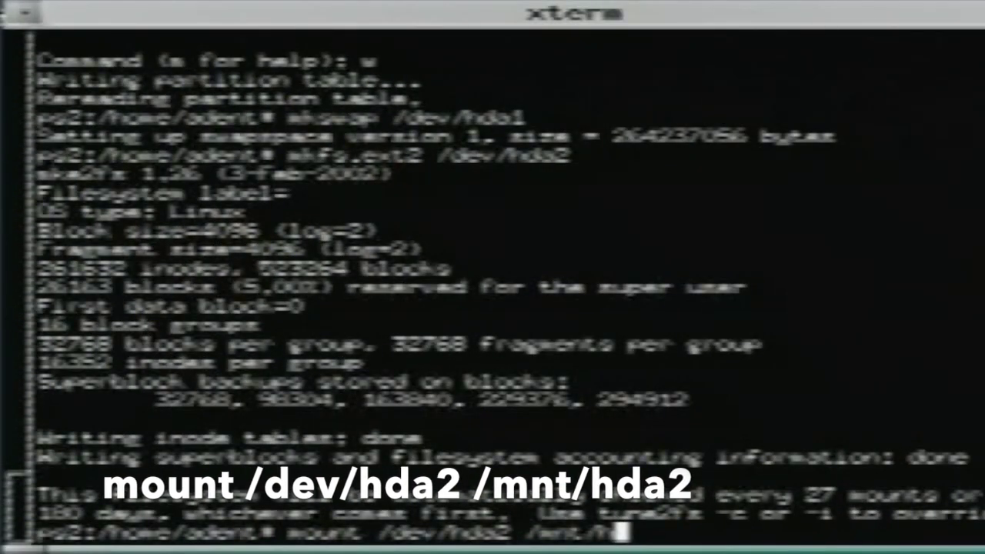
pyautogui.write('a2')
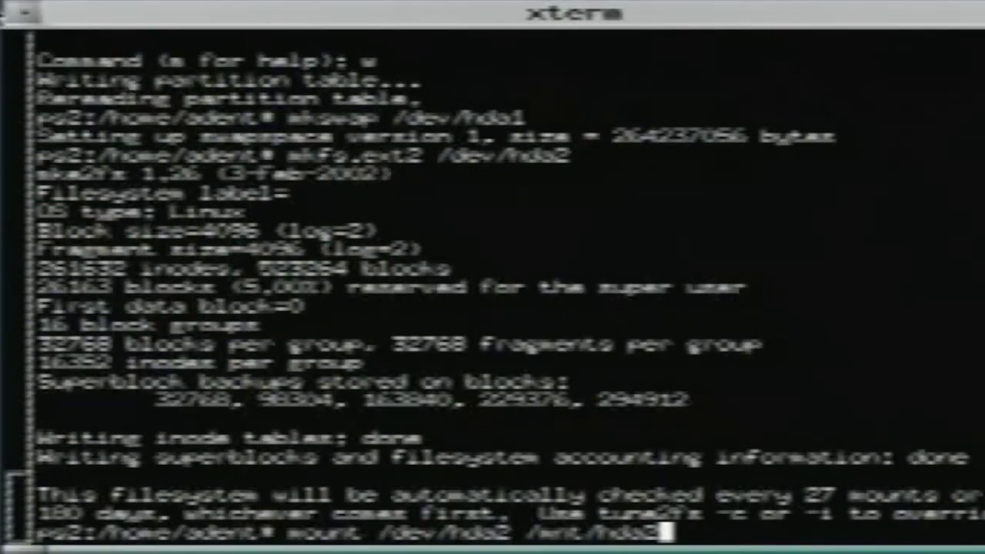
pyautogui.press('Return')
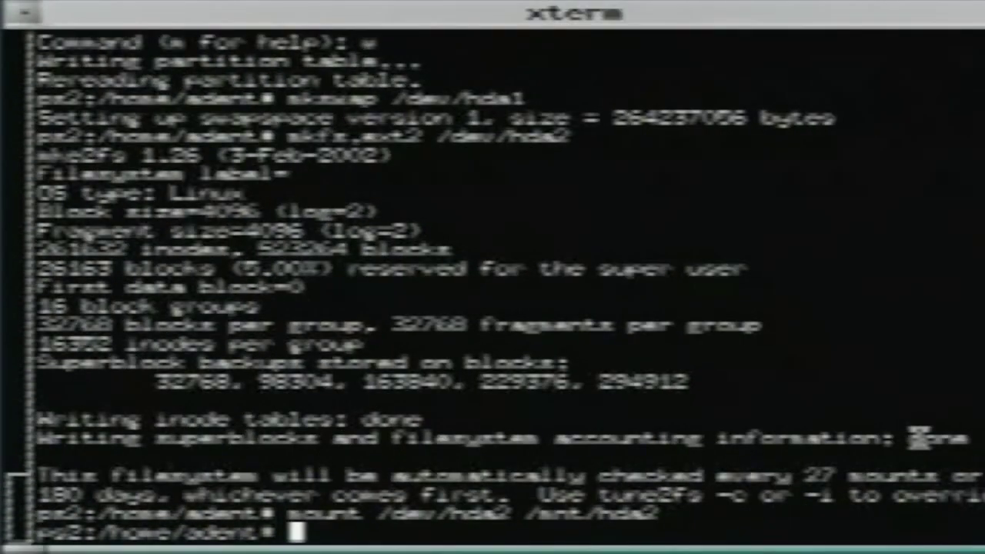
# Step: Copy the live system's files onto the mounted partition with cp -a /oldroot/newroot* /mnt/hda2
pyautogui.write('cp')
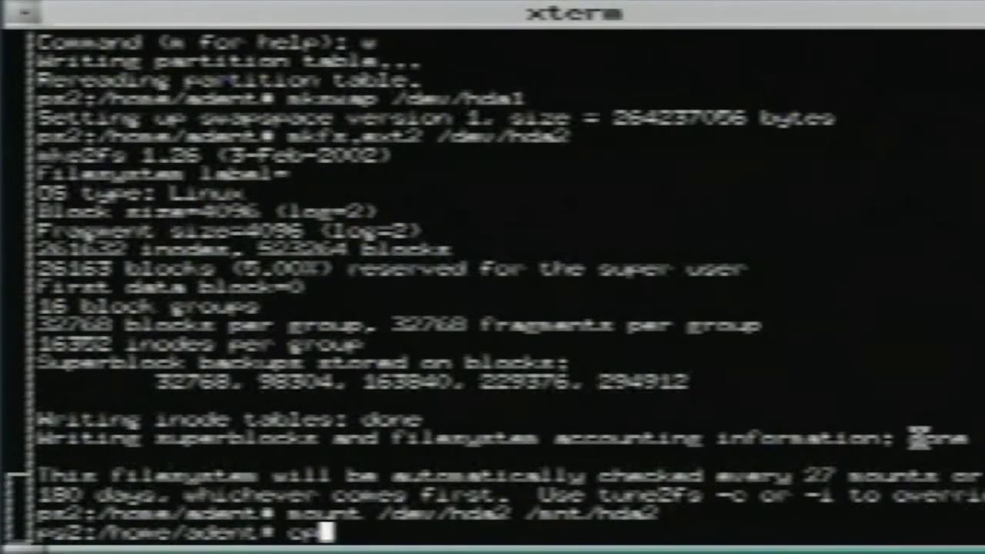
pyautogui.write(' -a')
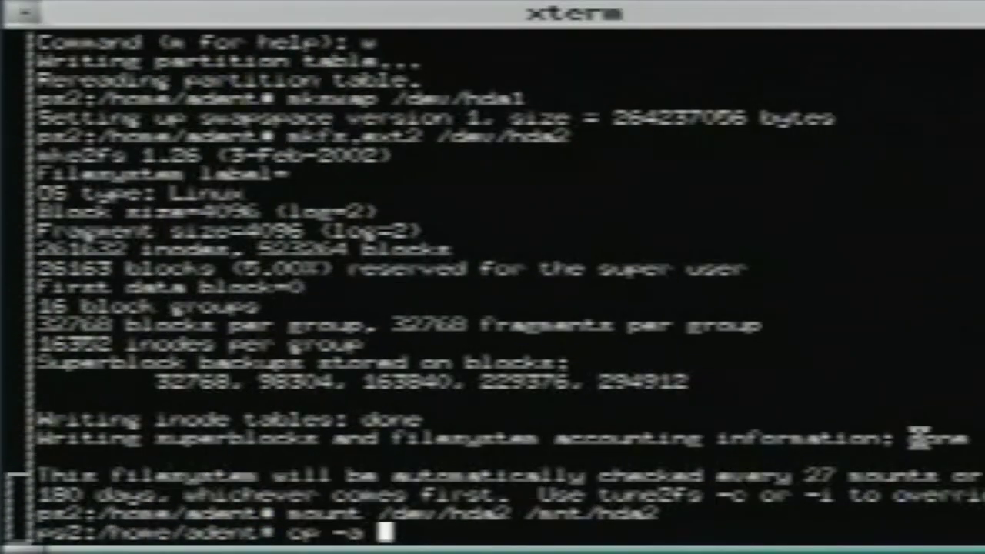
pyautogui.write(' /oldr')
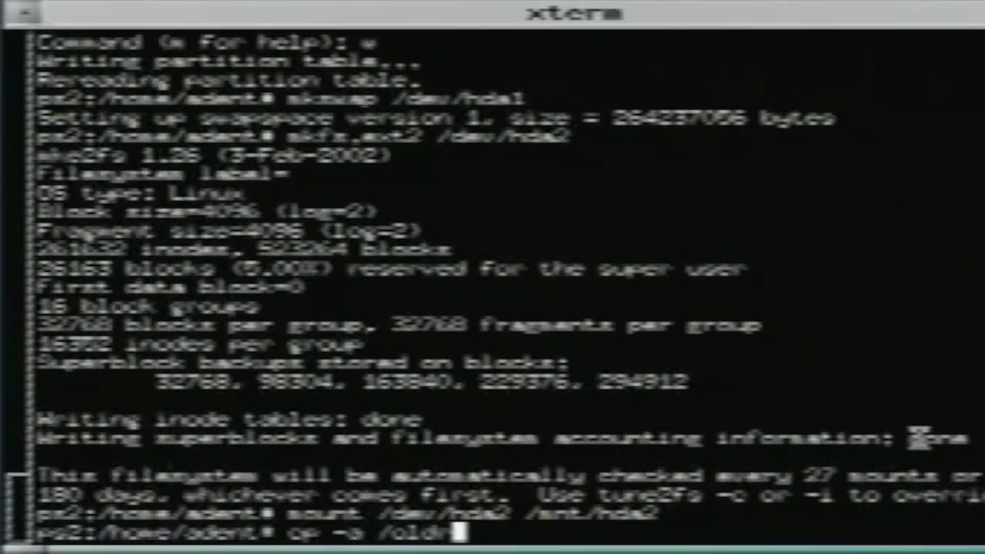
pyautogui.write('oot')
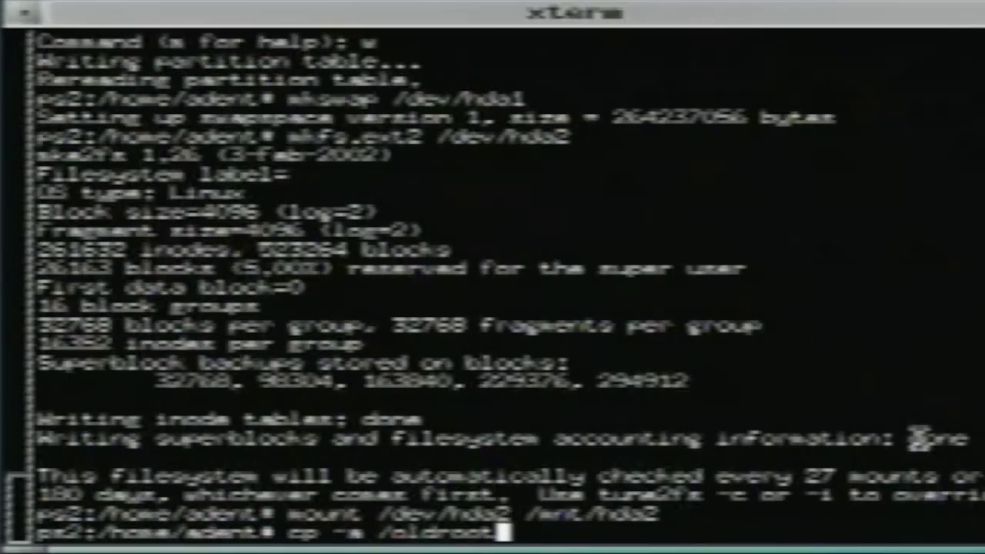
pyautogui.write('/')
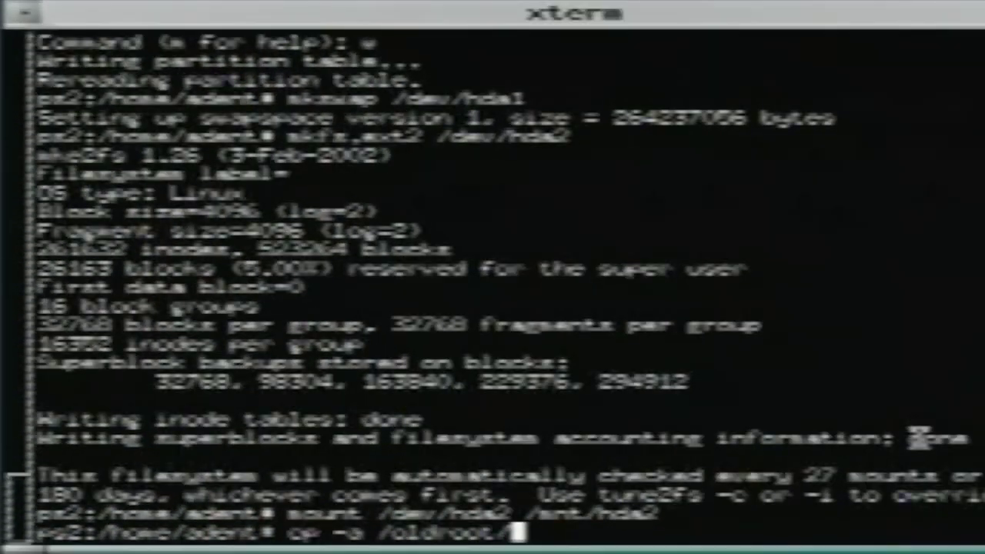
pyautogui.write('new')
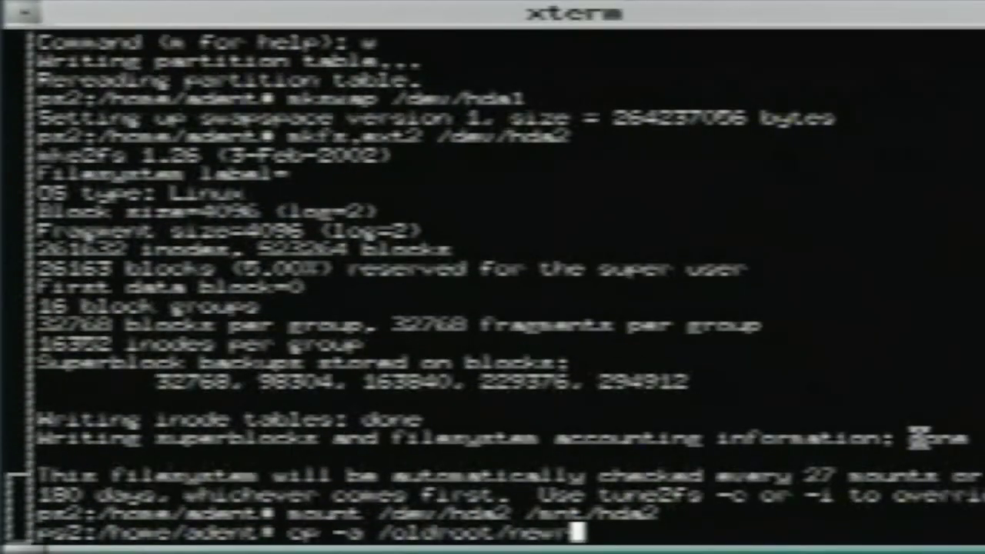
pyautogui.write('root')
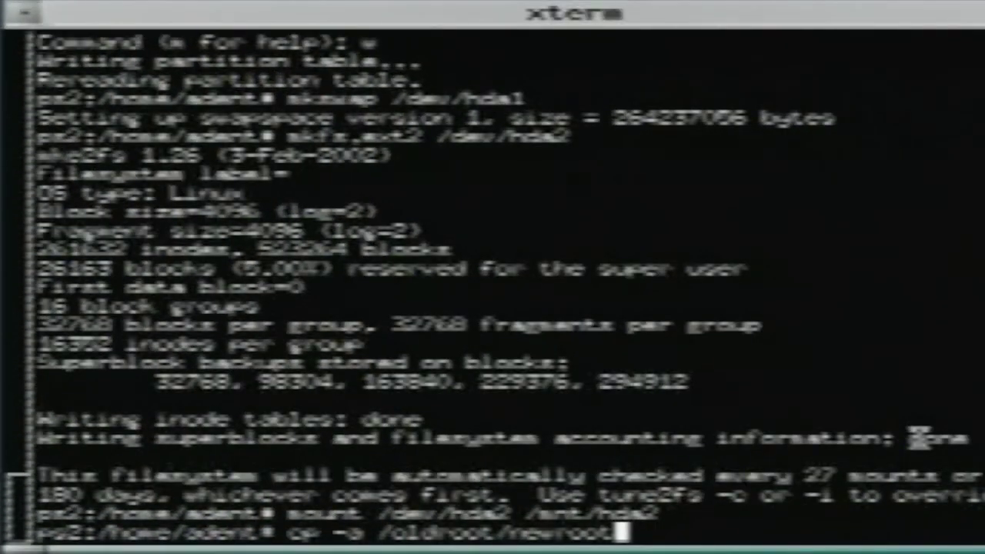
pyautogui.write('*')
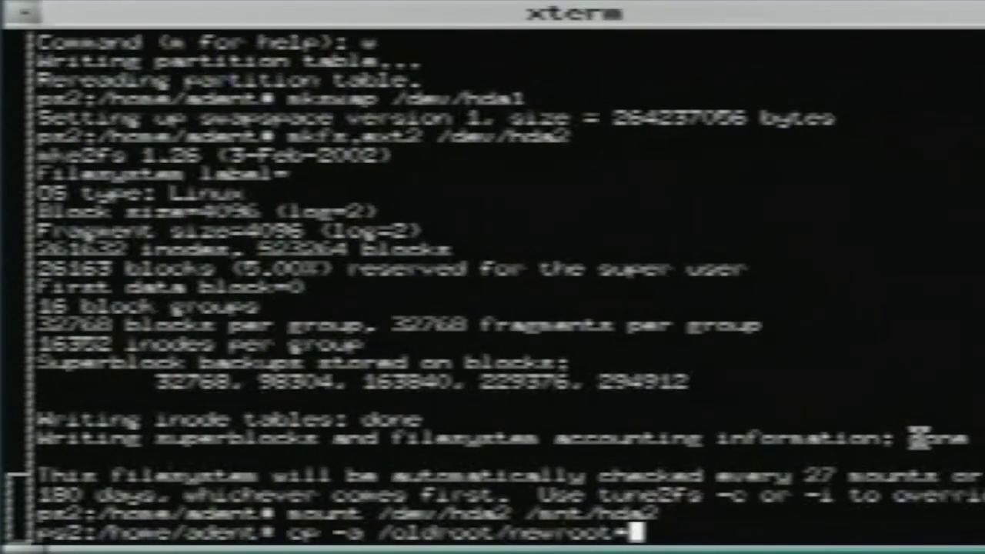
pyautogui.write(' /m')
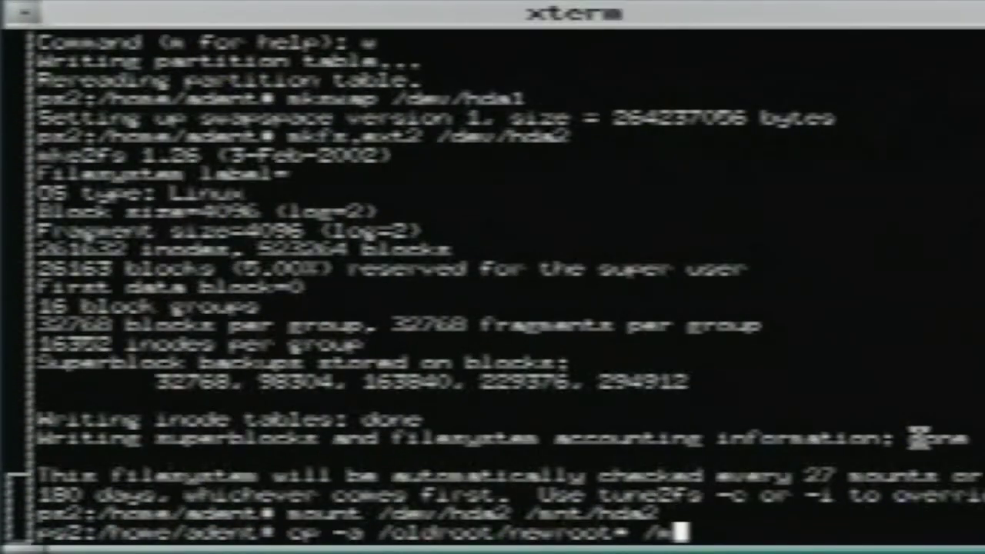
pyautogui.write('nt')
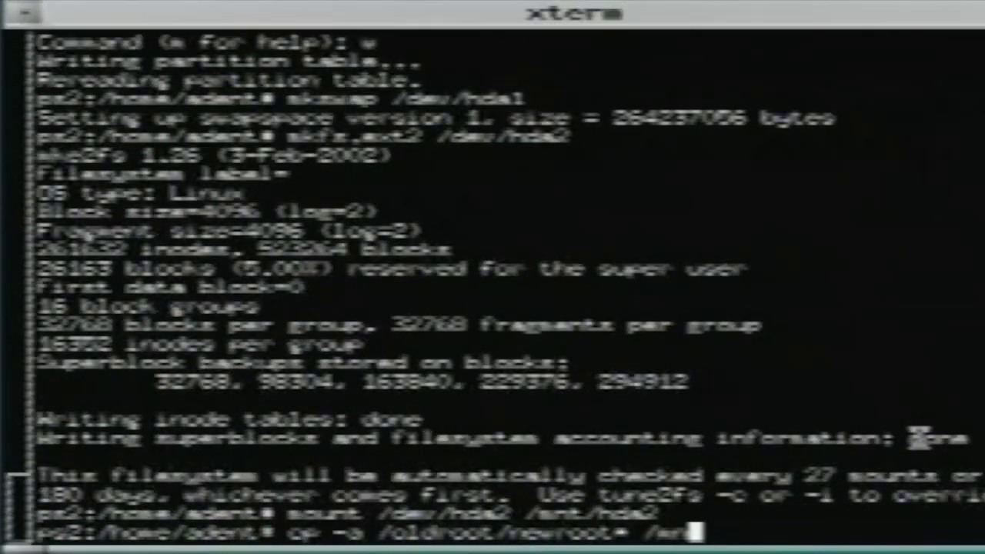
pyautogui.write('/hda2')
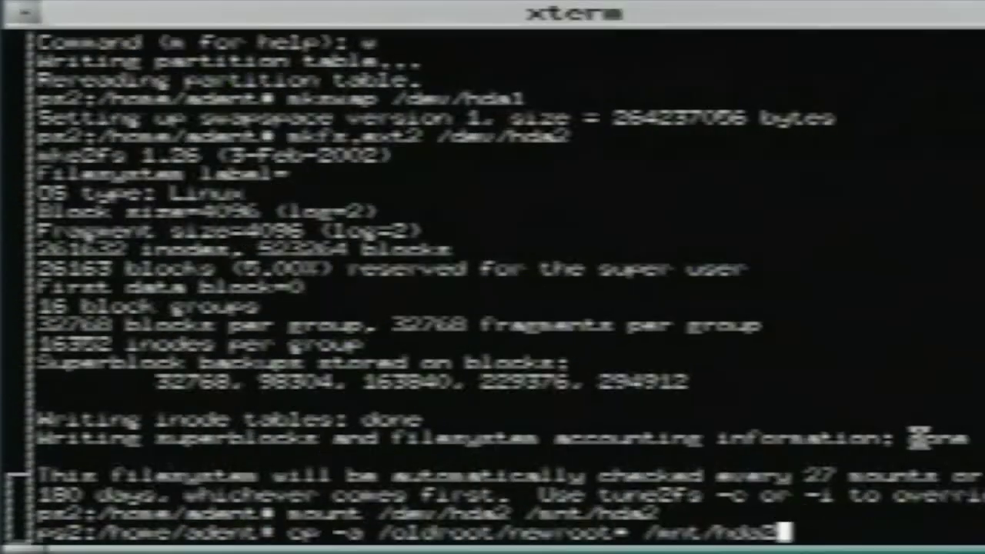
pyautogui.press('Return')
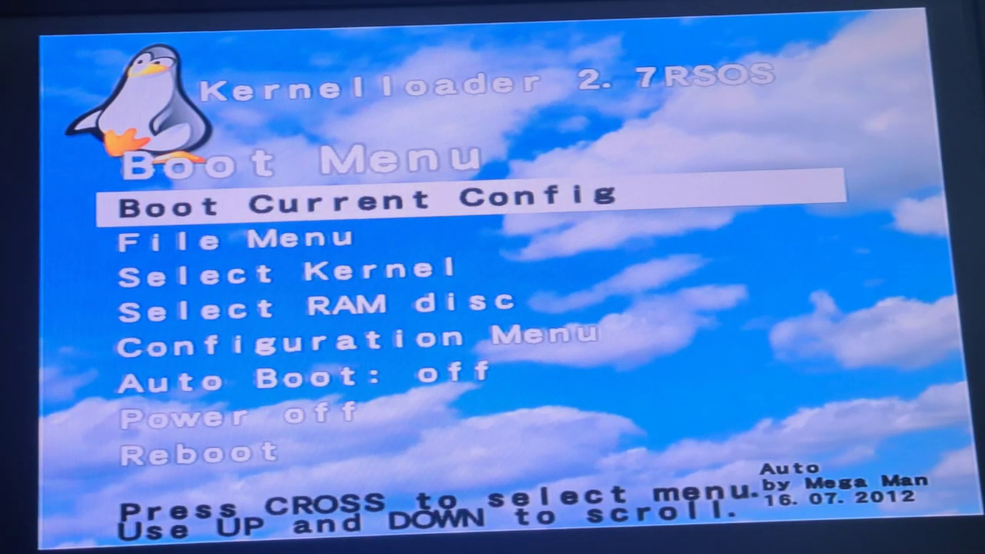
# Step: Open Kernelloader's Configuration Menu and check which root device the kernel parameter specifies
pyautogui.press('Down')
pyautogui.press('Down')
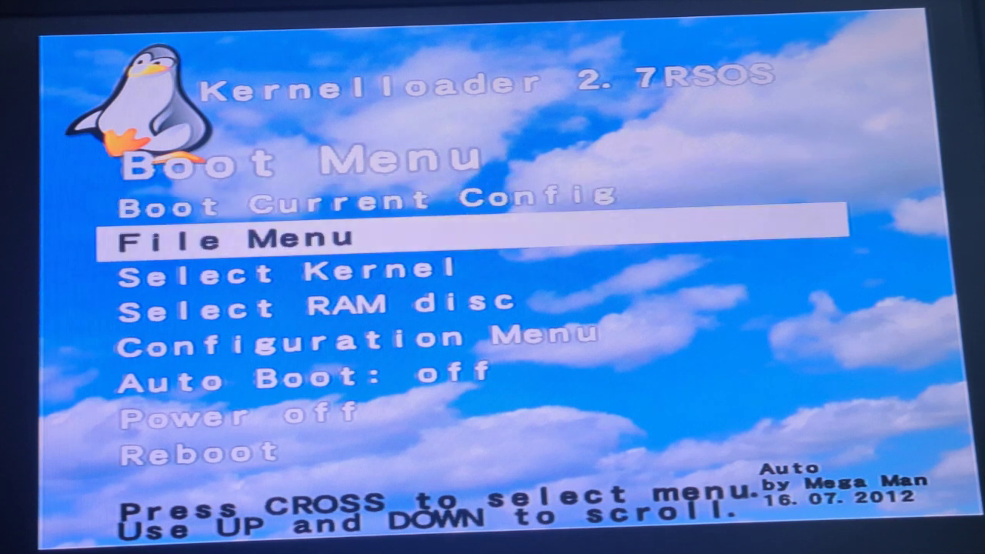
pyautogui.press('Down')
pyautogui.press('Down')
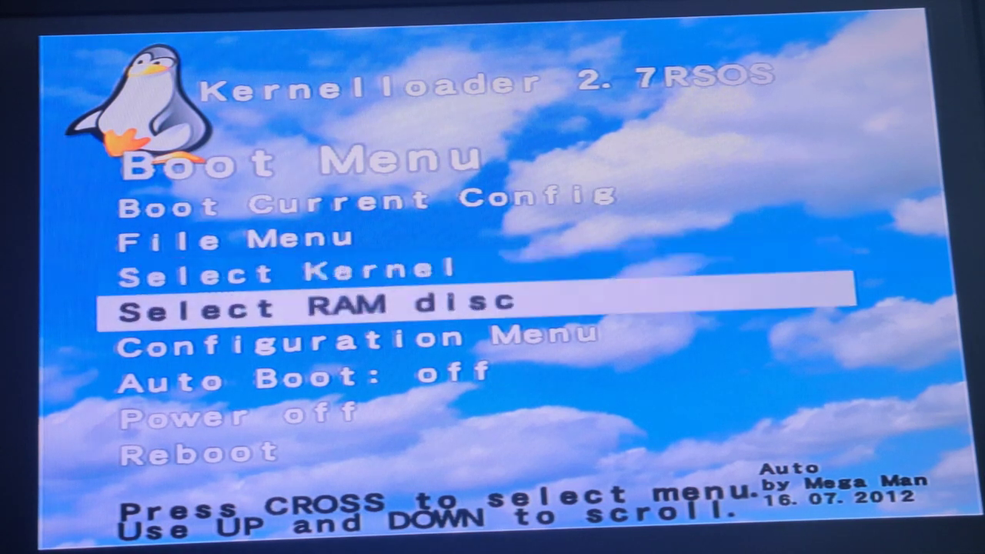
pyautogui.press('Return')
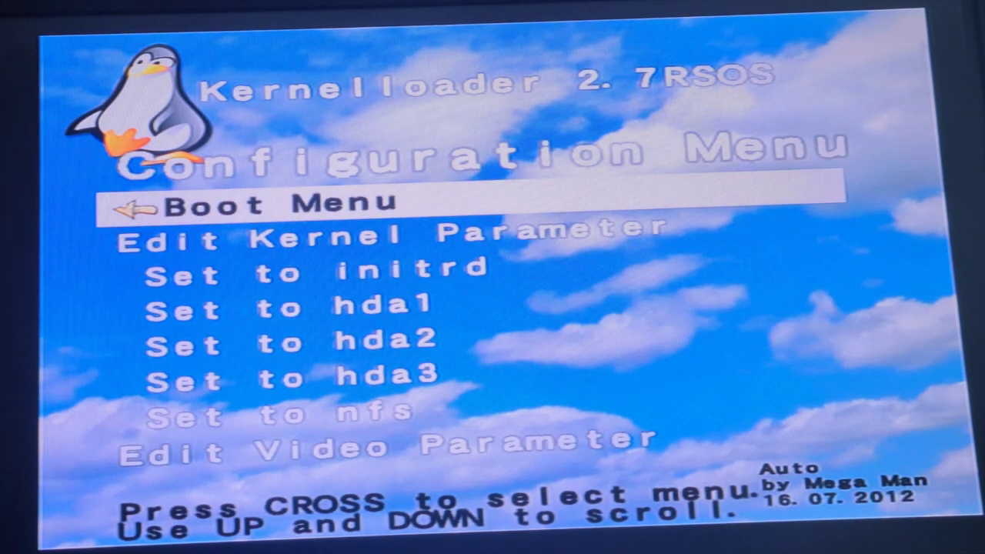
pyautogui.press('Down')
pyautogui.press('Return')
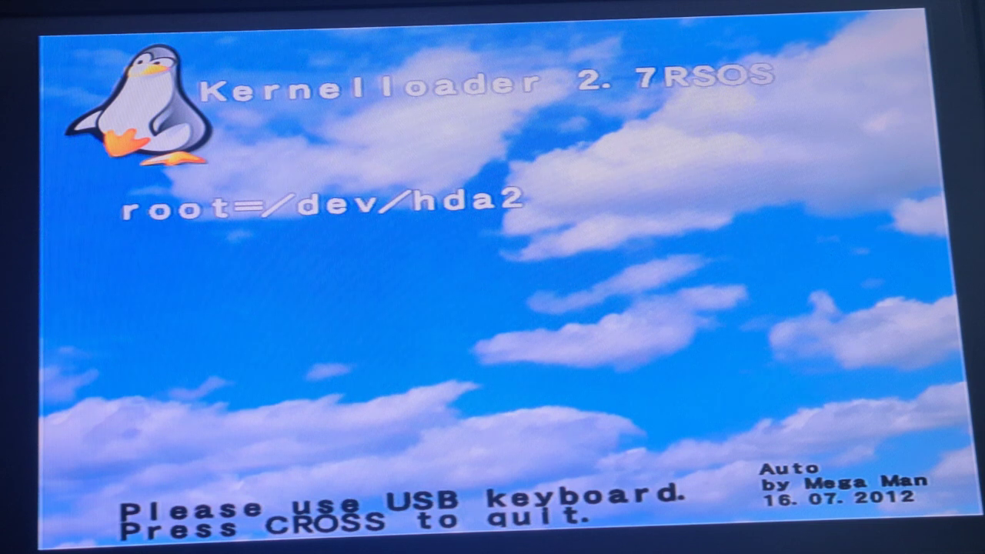
pyautogui.press('Return')
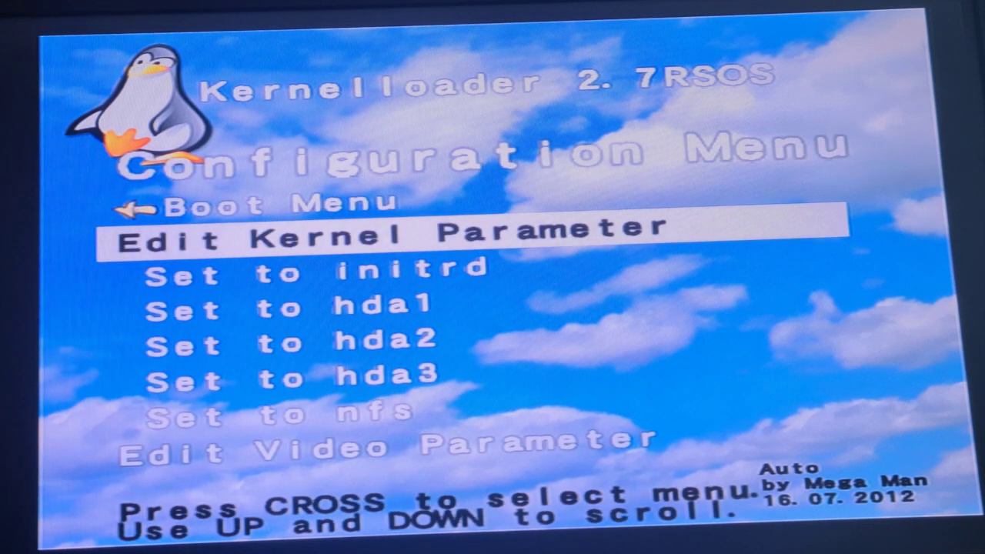
# Step: Review the Configuration Menu's root device presets and its video, PCIC, module, SBIOS, hard disc, network and USB patch options
pyautogui.press('Down')
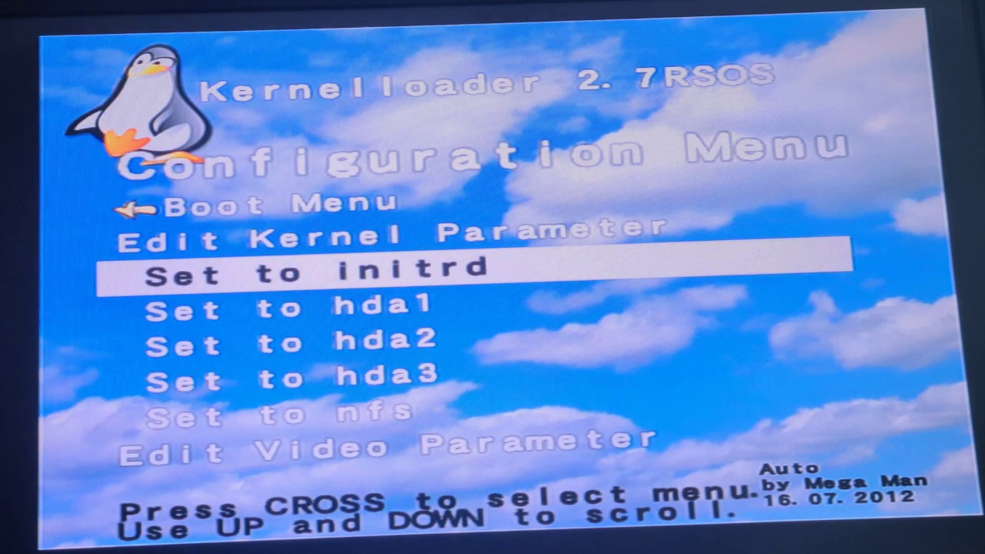
pyautogui.press('Down')
pyautogui.press('Down')
pyautogui.press('Down')
pyautogui.press('Down')
pyautogui.press('Down')
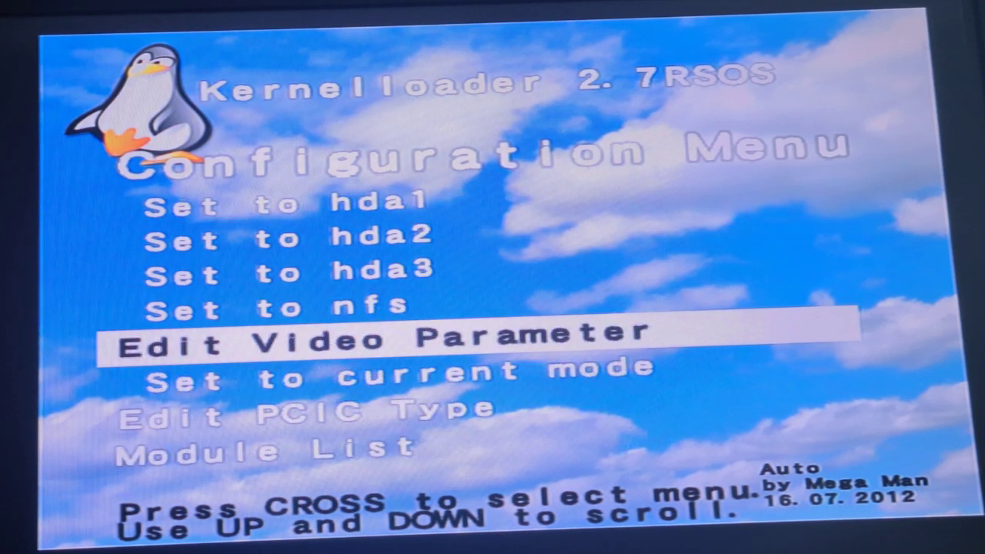
pyautogui.press('Down')
pyautogui.press('Down')
pyautogui.press('Down')
pyautogui.press('Down')
pyautogui.press('Down')
pyautogui.press('Down')
pyautogui.press('Down')
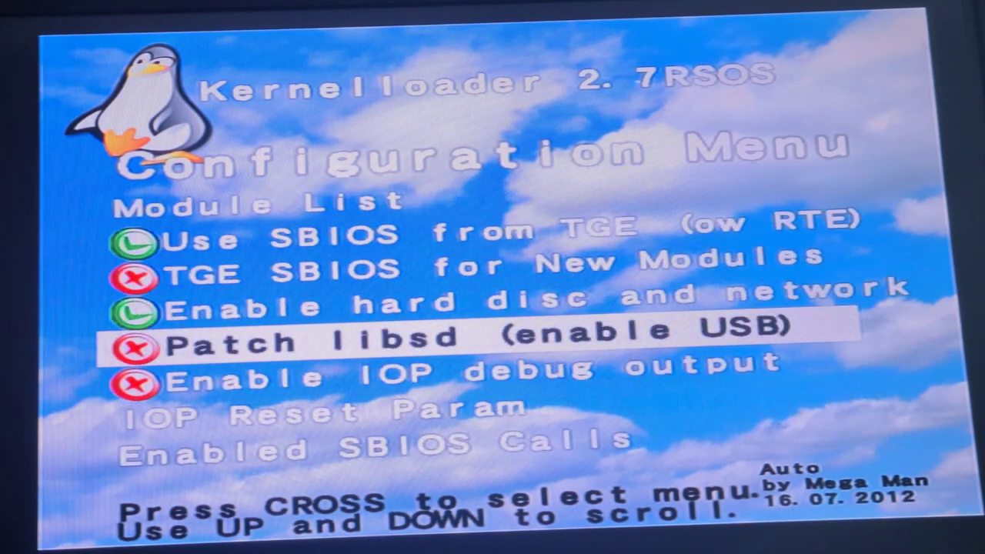
pyautogui.press('Down')
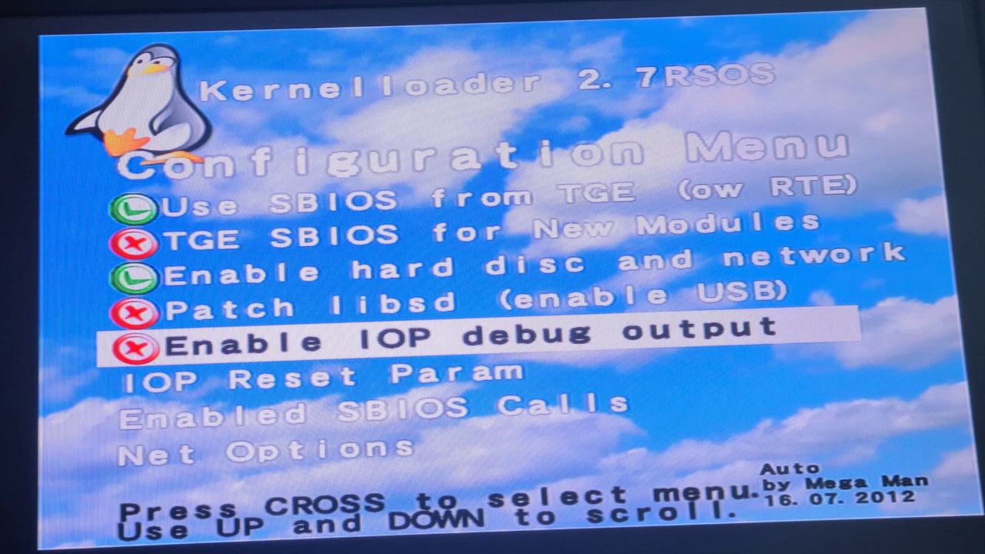
pyautogui.press('Up')
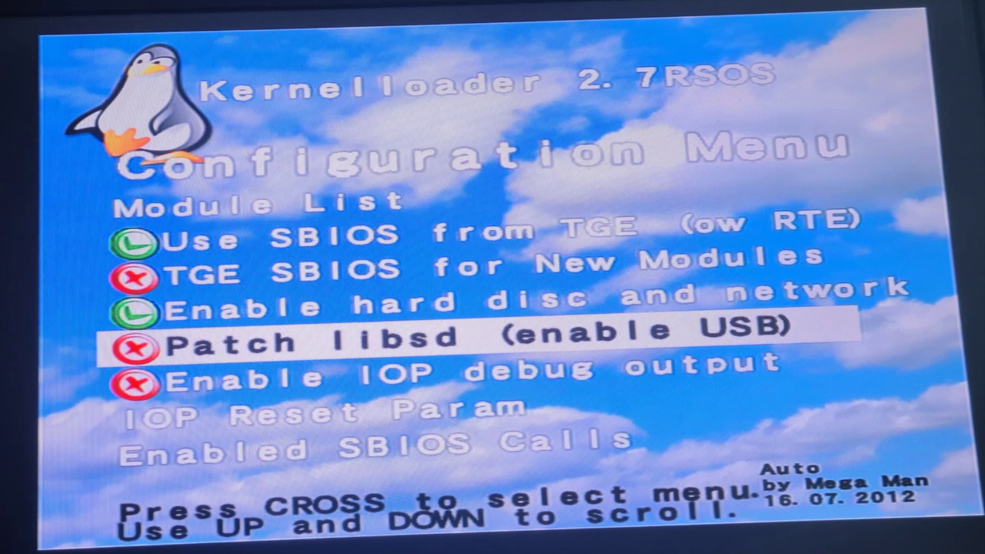
pyautogui.press('Down')
pyautogui.press('Down')
pyautogui.press('Down')
pyautogui.press('Down')
pyautogui.press('Down')
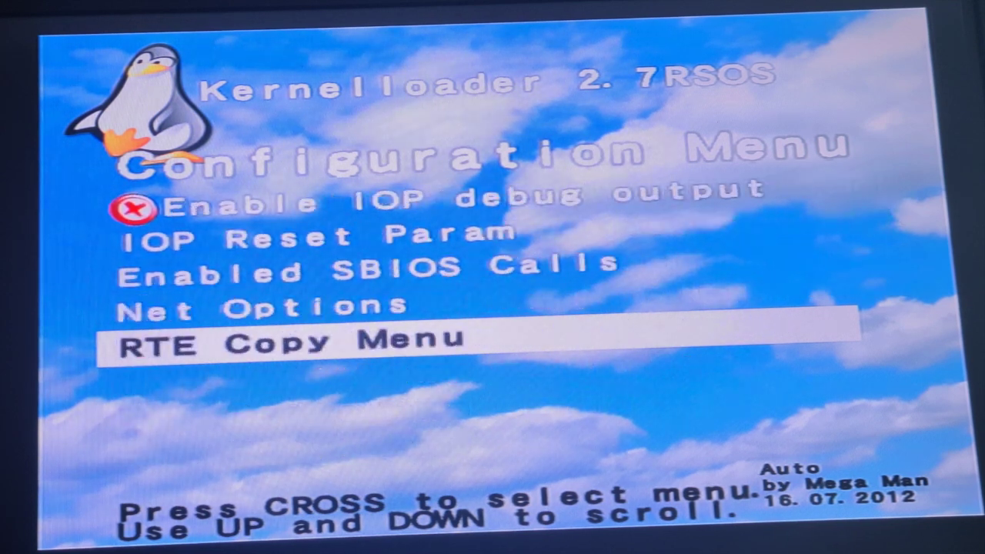
# Step: Return to Kernelloader's Boot Menu and check which sources a kernel can be selected from
pyautogui.press('Up')
pyautogui.press('Up')
pyautogui.press('Up')
pyautogui.press('Up')
pyautogui.press('Up')
pyautogui.press('Up')
pyautogui.press('Up')
pyautogui.press('Up')
pyautogui.press('Up')
pyautogui.press('Up')
pyautogui.press('Up')
pyautogui.press('Up')
pyautogui.press('Up')
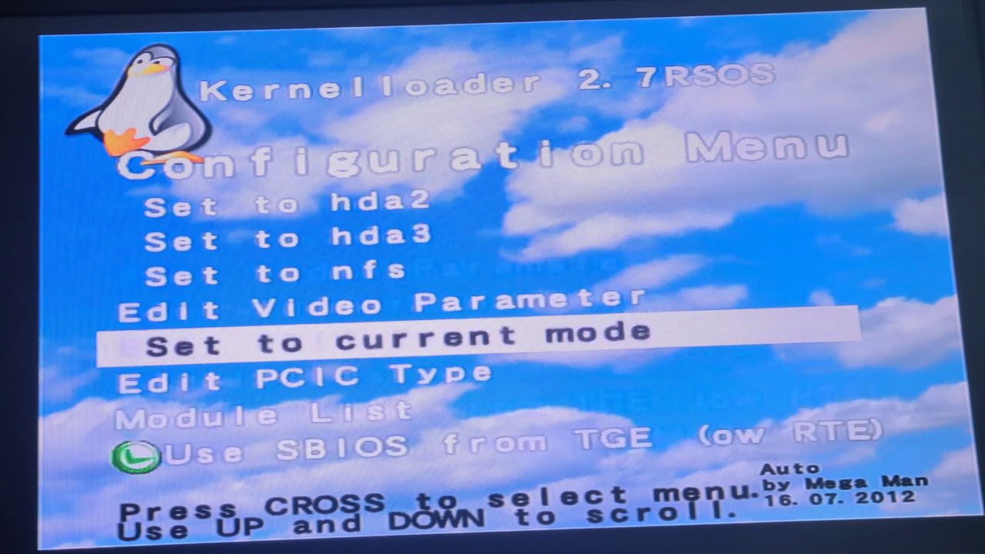
pyautogui.press('Up')
pyautogui.press('Up')
pyautogui.press('Up')
pyautogui.press('Up')
pyautogui.press('Up')
pyautogui.press('Up')
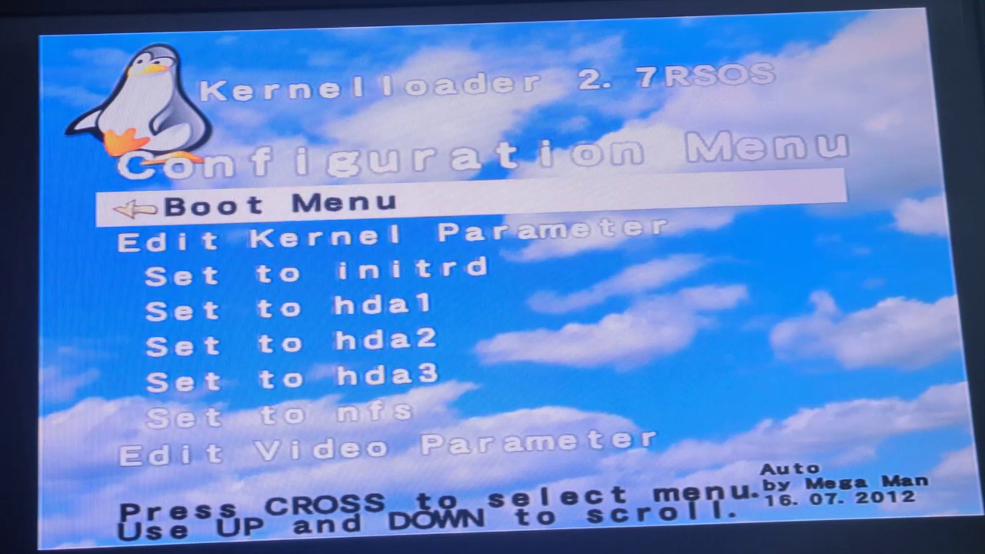
pyautogui.press('Return')
pyautogui.press('Up')
pyautogui.press('Up')
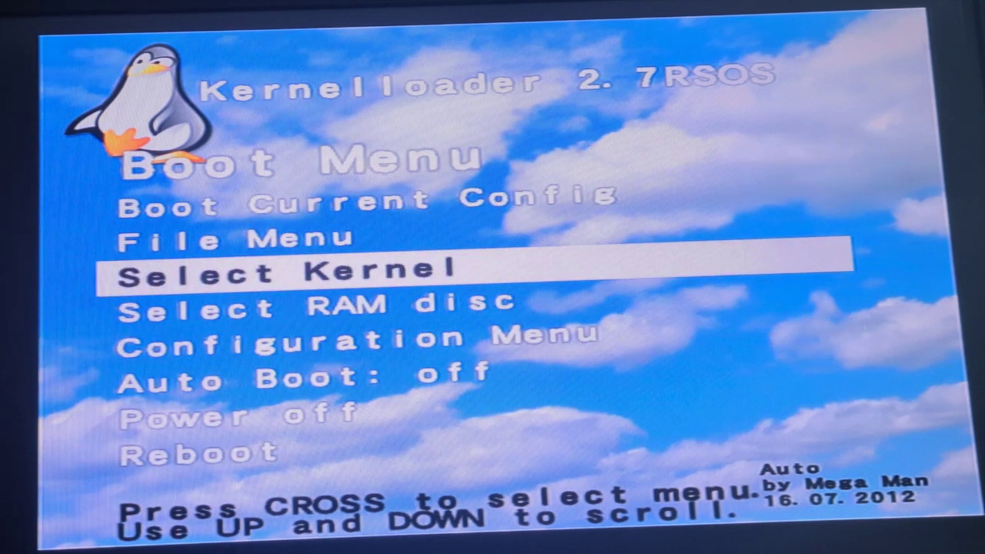
pyautogui.press('Return')
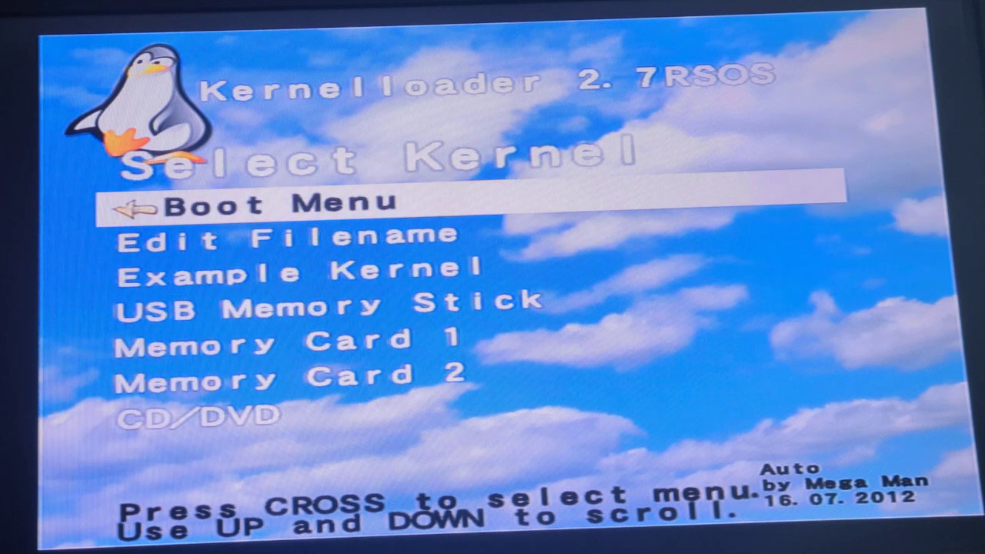
pyautogui.press('Return')
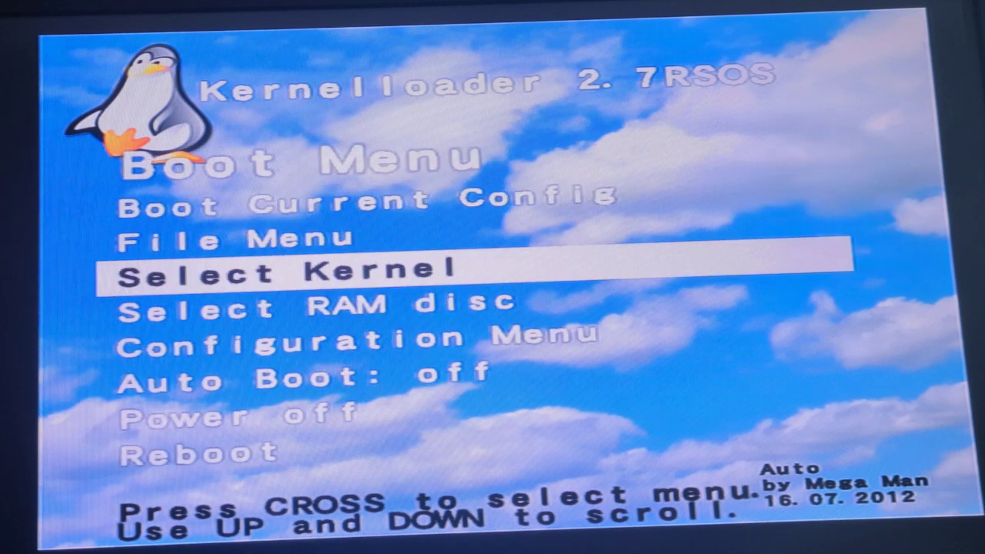
# Step: Open Kernelloader's File Menu and load the saved configuration with Load Config
pyautogui.press('Up')
pyautogui.press('Return')
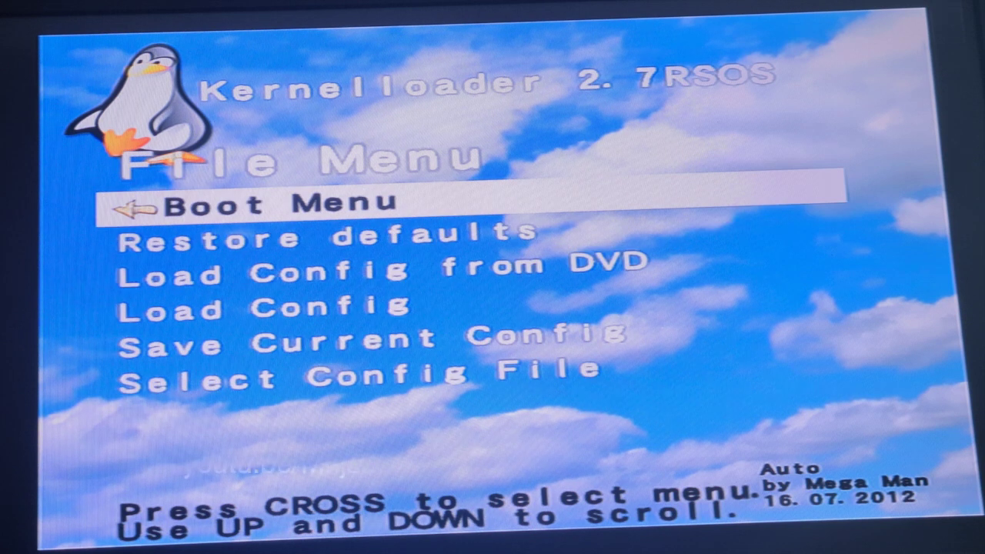
pyautogui.press('Down')
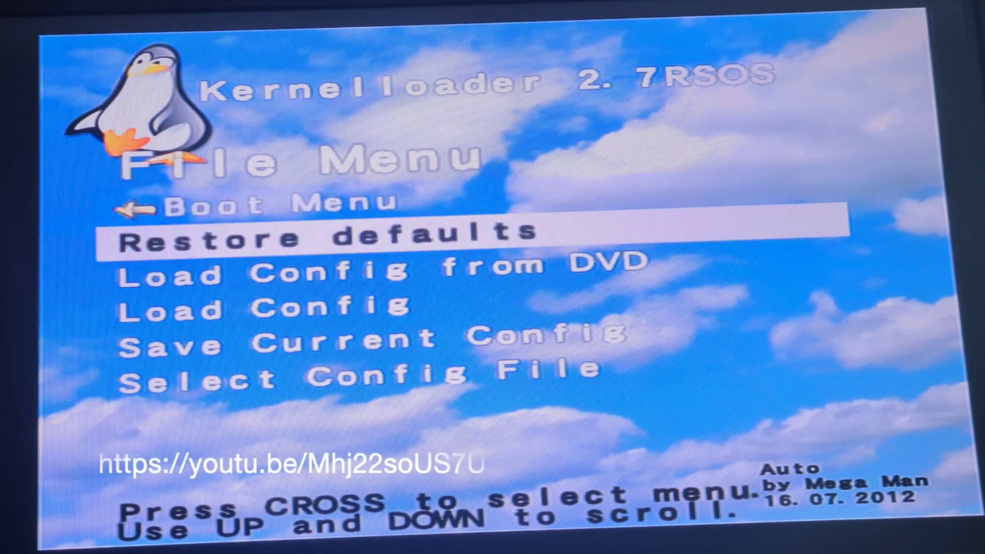
pyautogui.press('Down')
pyautogui.press('Down')
pyautogui.press('Return')
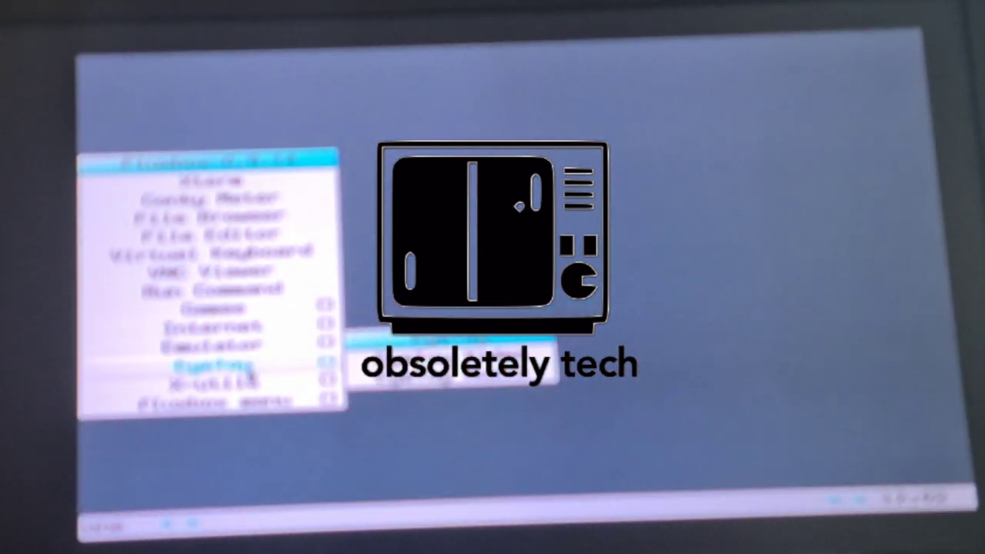
# Step: Launch Firefox from the Fluxbox desktop and dismiss the XMMS host connection error
pyautogui.moveTo(315, 323)
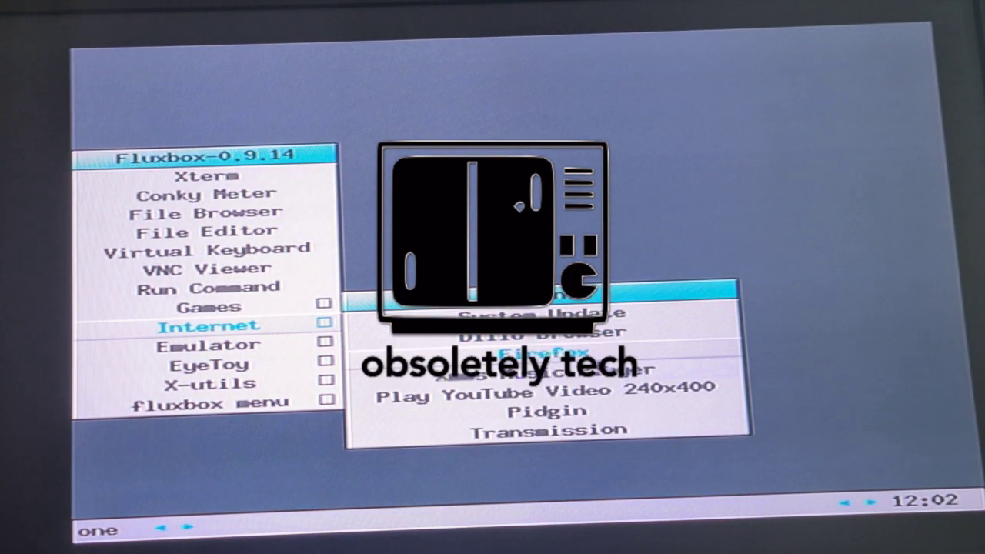
pyautogui.click(604, 354)
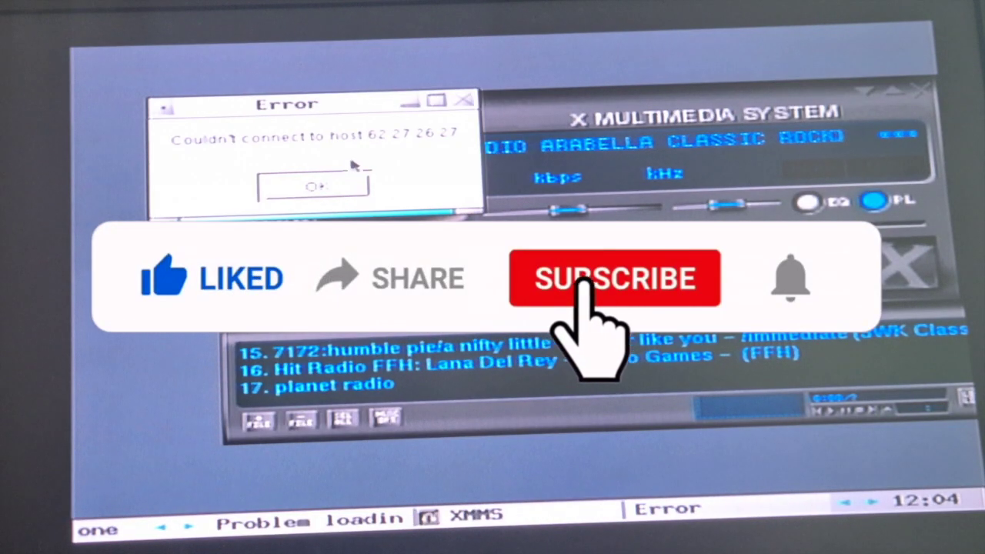
pyautogui.click(317, 186)
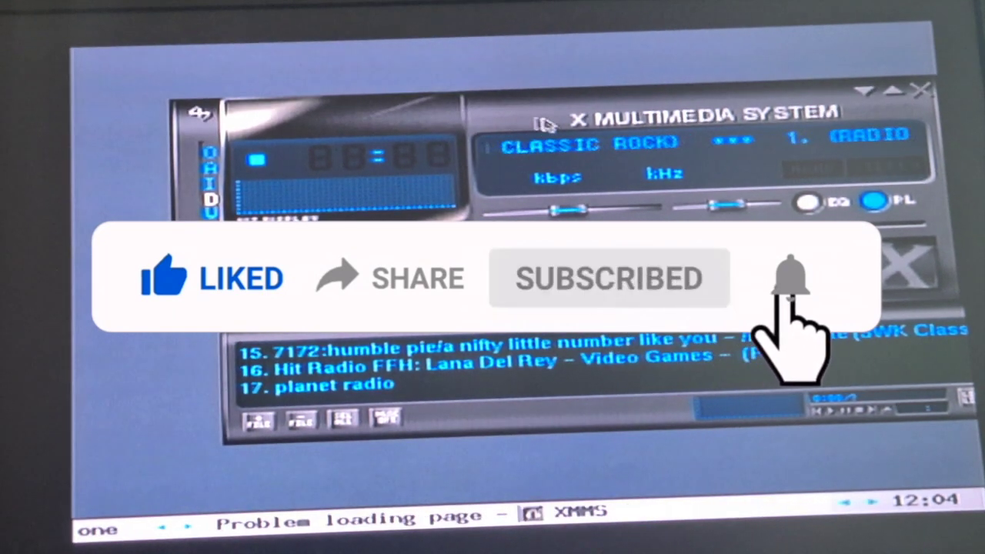